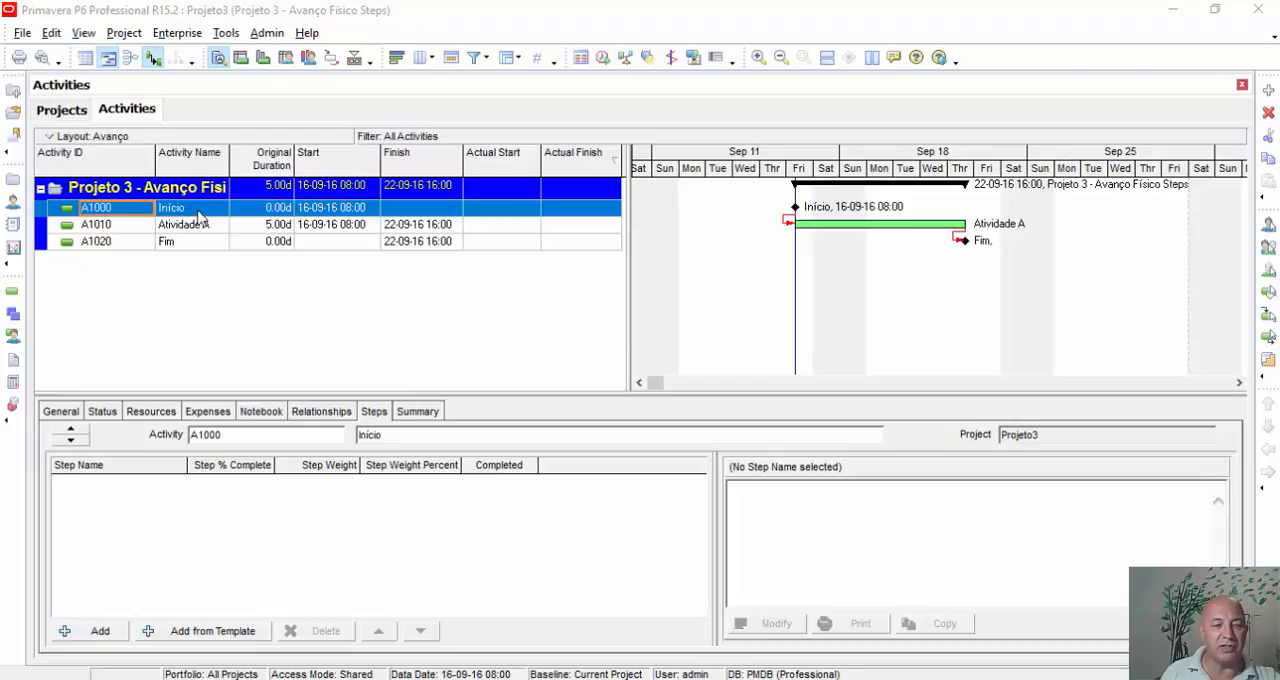
Set Projeto3's data date to 19-09-16 08:00 and mark the Início milestone as started.
{"action": "left_click", "coordinate": [102, 412]}
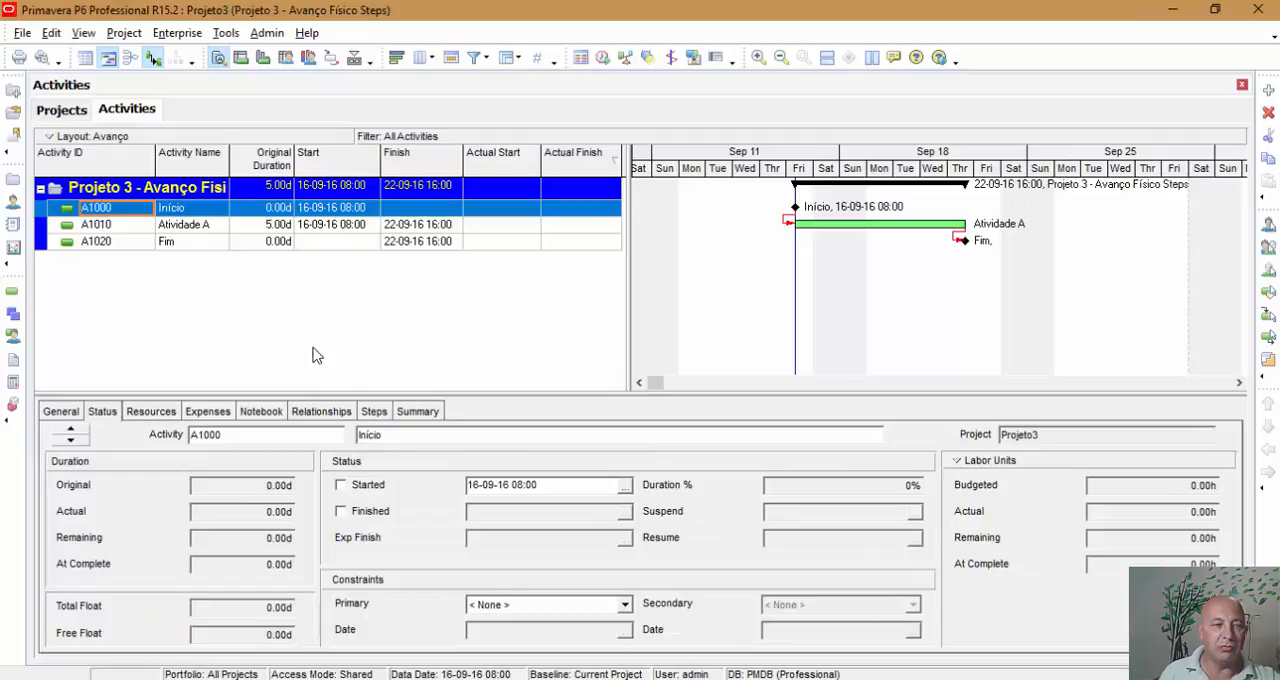
{"action": "left_click", "coordinate": [40, 113]}
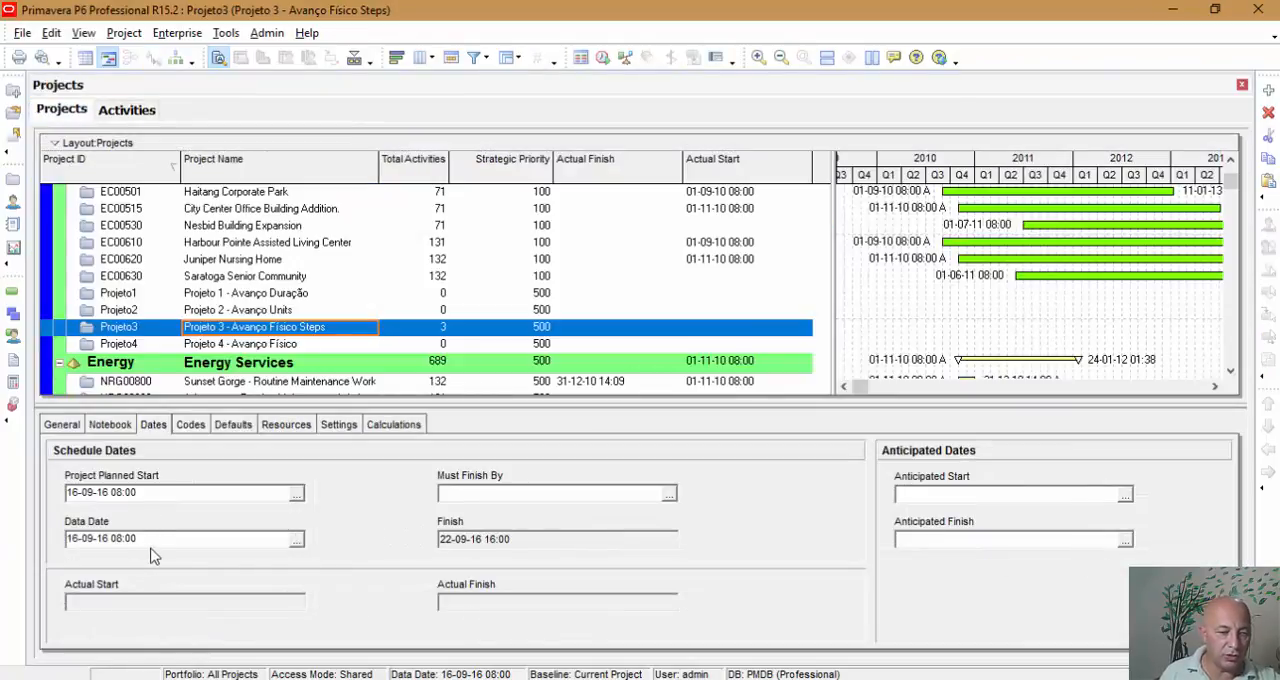
{"action": "left_click", "coordinate": [296, 540]}
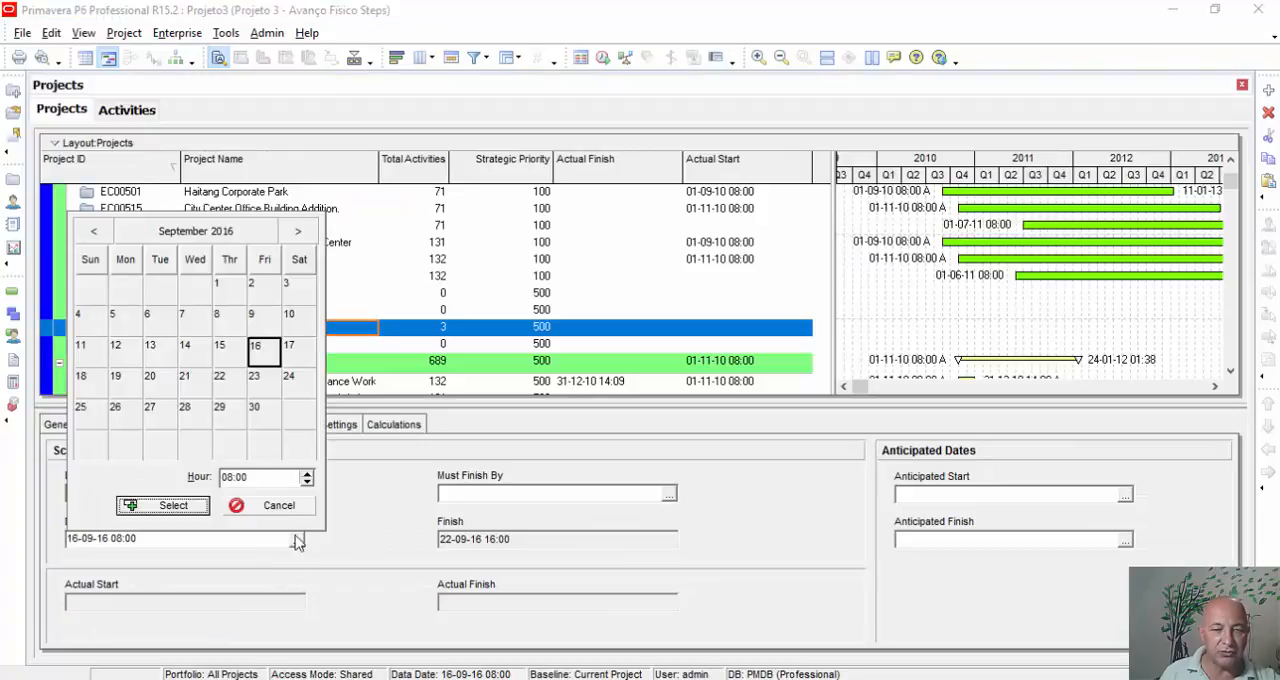
{"action": "left_click", "coordinate": [122, 380]}
{"action": "left_click", "coordinate": [165, 507]}
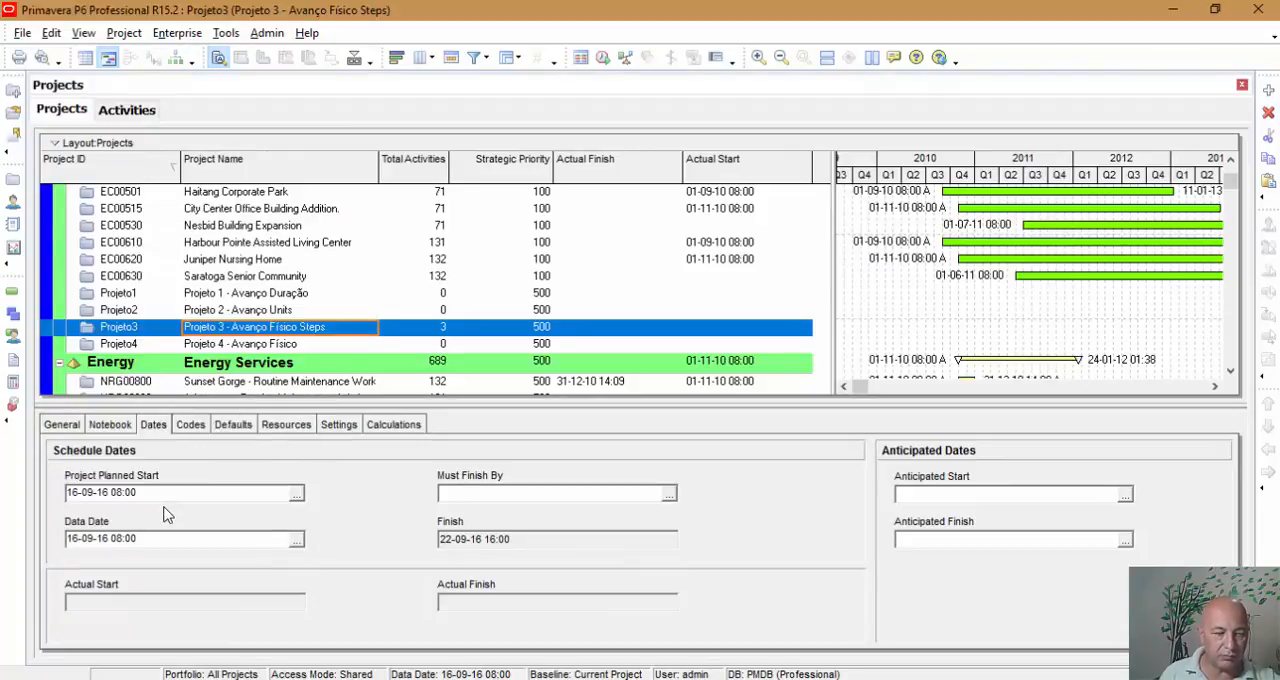
{"action": "left_click", "coordinate": [115, 113]}
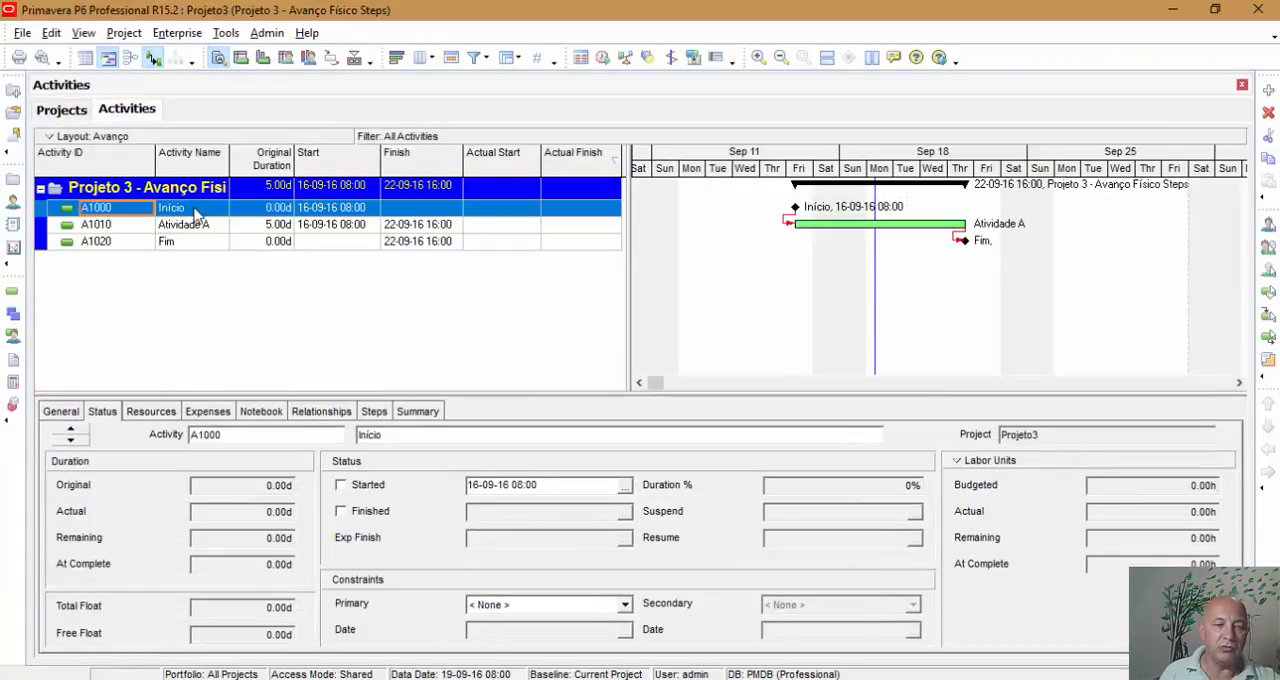
{"action": "left_click", "coordinate": [350, 488]}
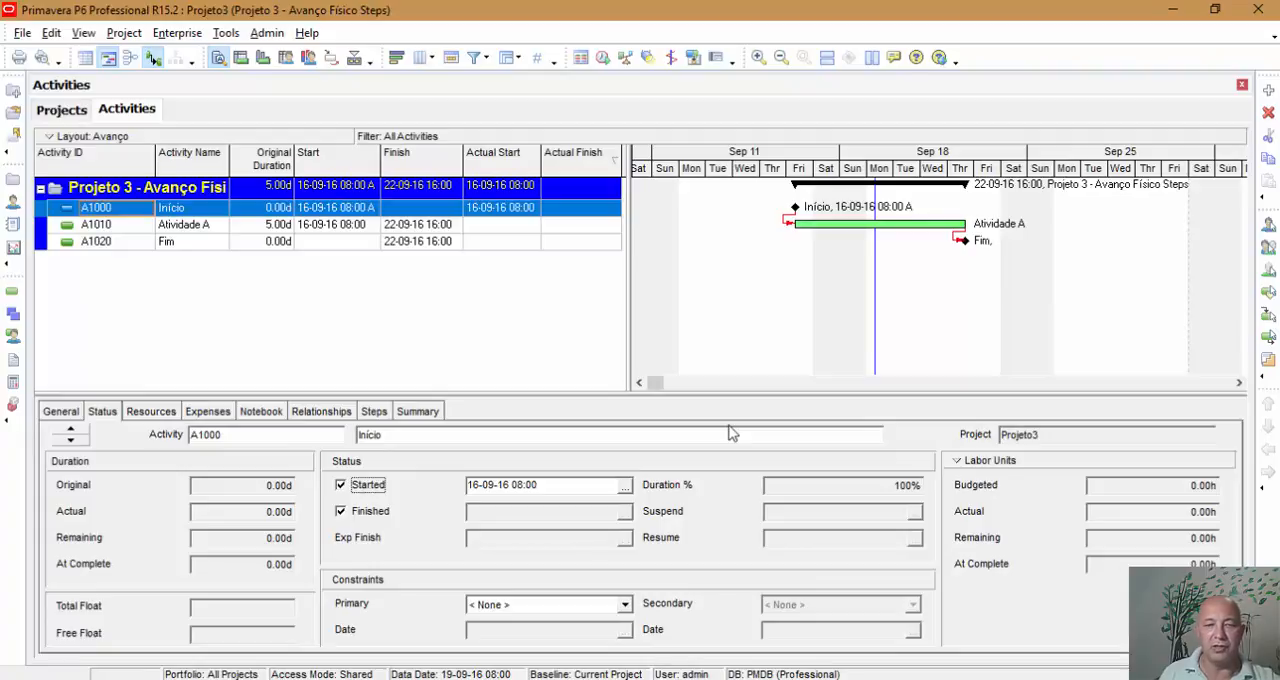
Set the % complete type of Atividade A to Physical and view its status details.
{"action": "left_click", "coordinate": [279, 226]}
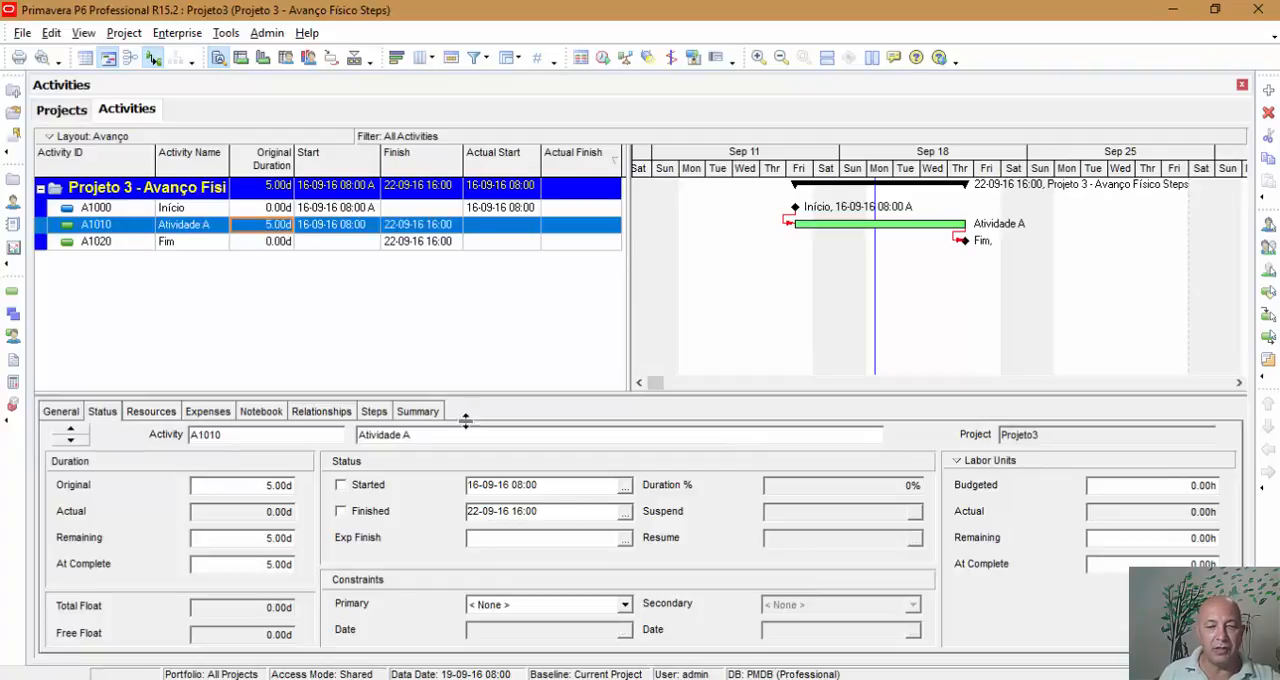
{"action": "left_click", "coordinate": [56, 414]}
{"action": "left_click", "coordinate": [722, 488]}
{"action": "left_click", "coordinate": [708, 512]}
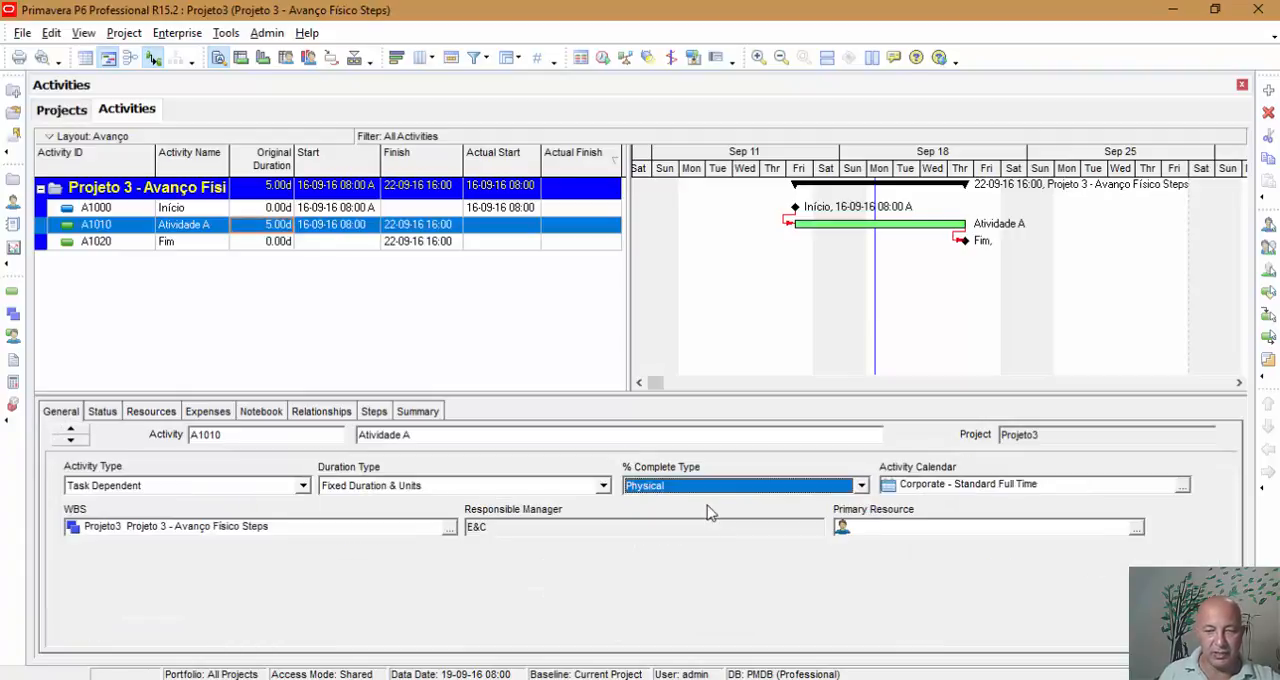
{"action": "left_click", "coordinate": [101, 412]}
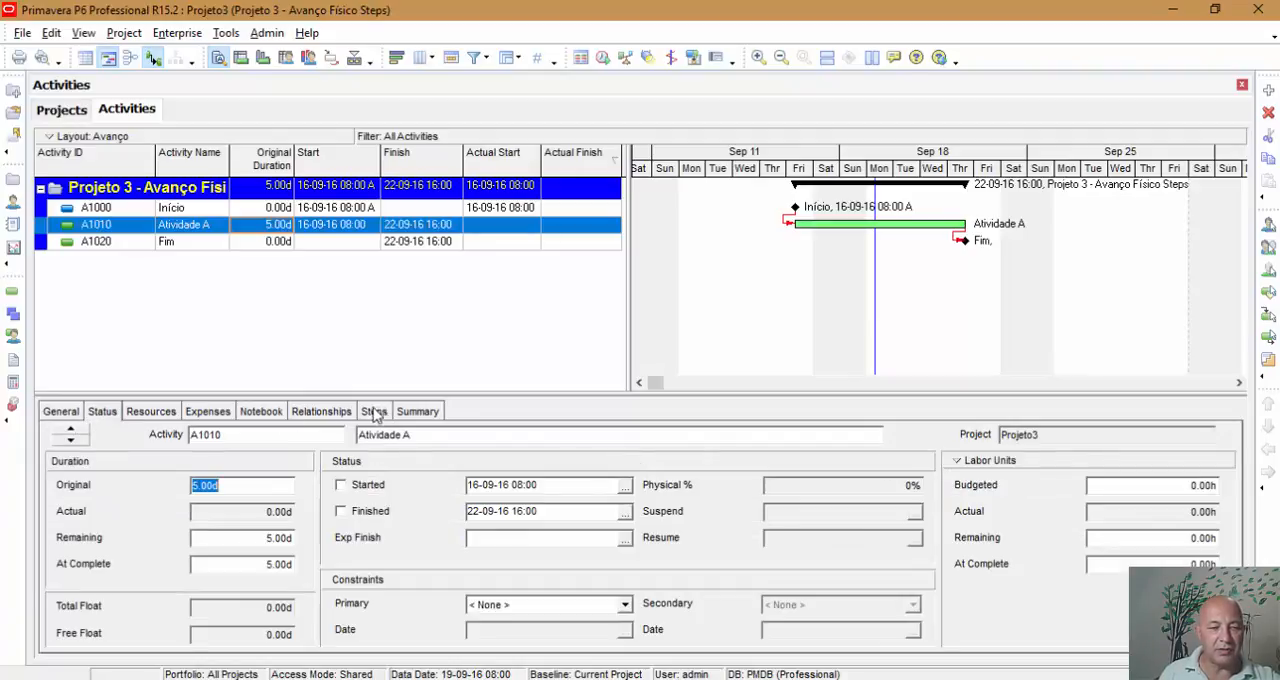
Assign the resource AJ (Ajudante) to Atividade A.
{"action": "left_click", "coordinate": [170, 414]}
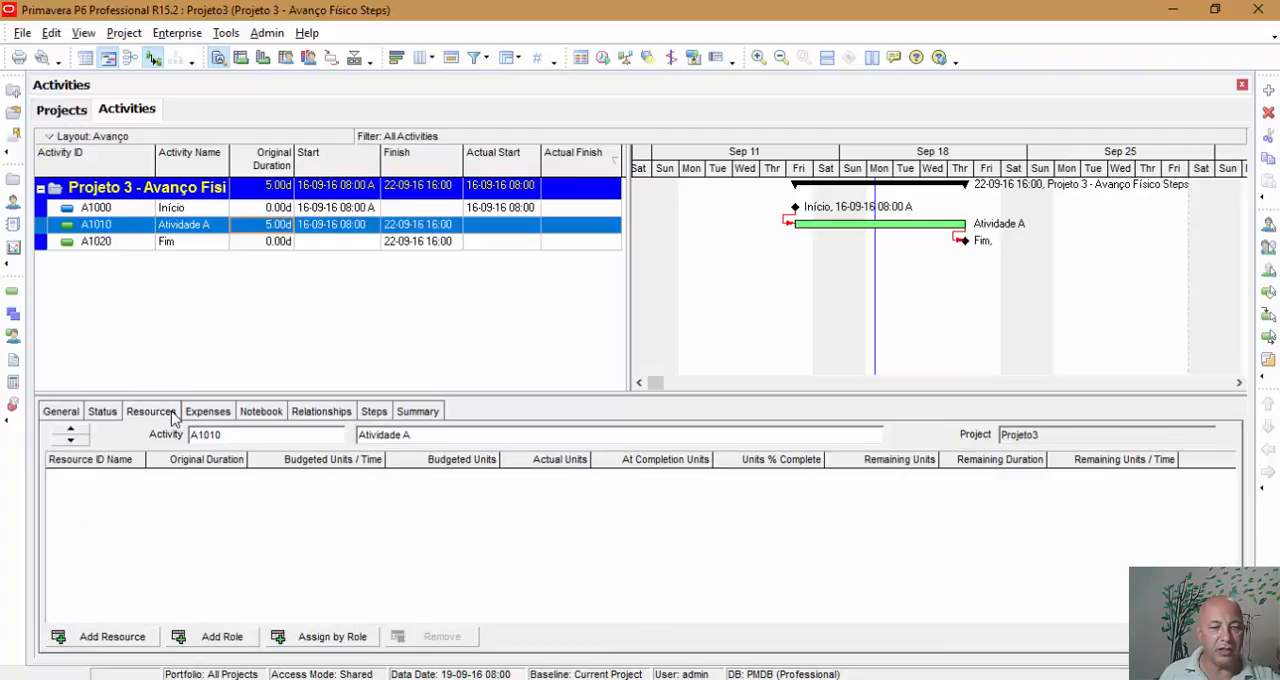
{"action": "left_click", "coordinate": [374, 416]}
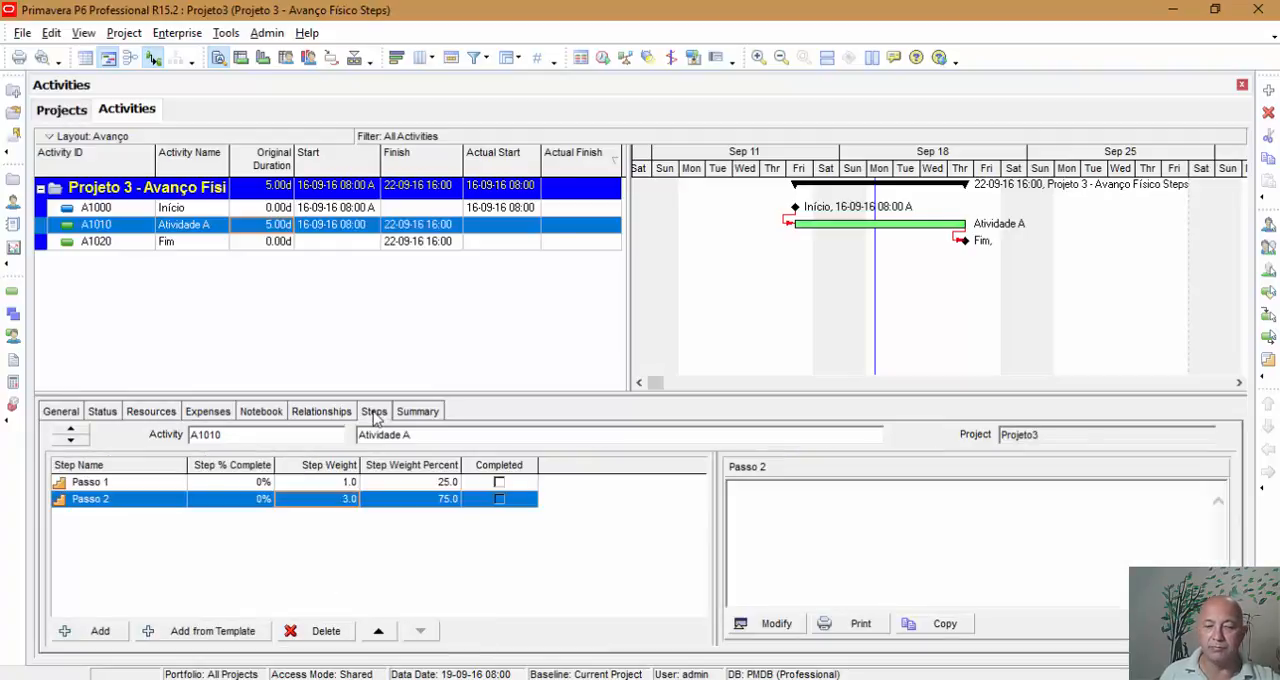
{"action": "left_click", "coordinate": [150, 415]}
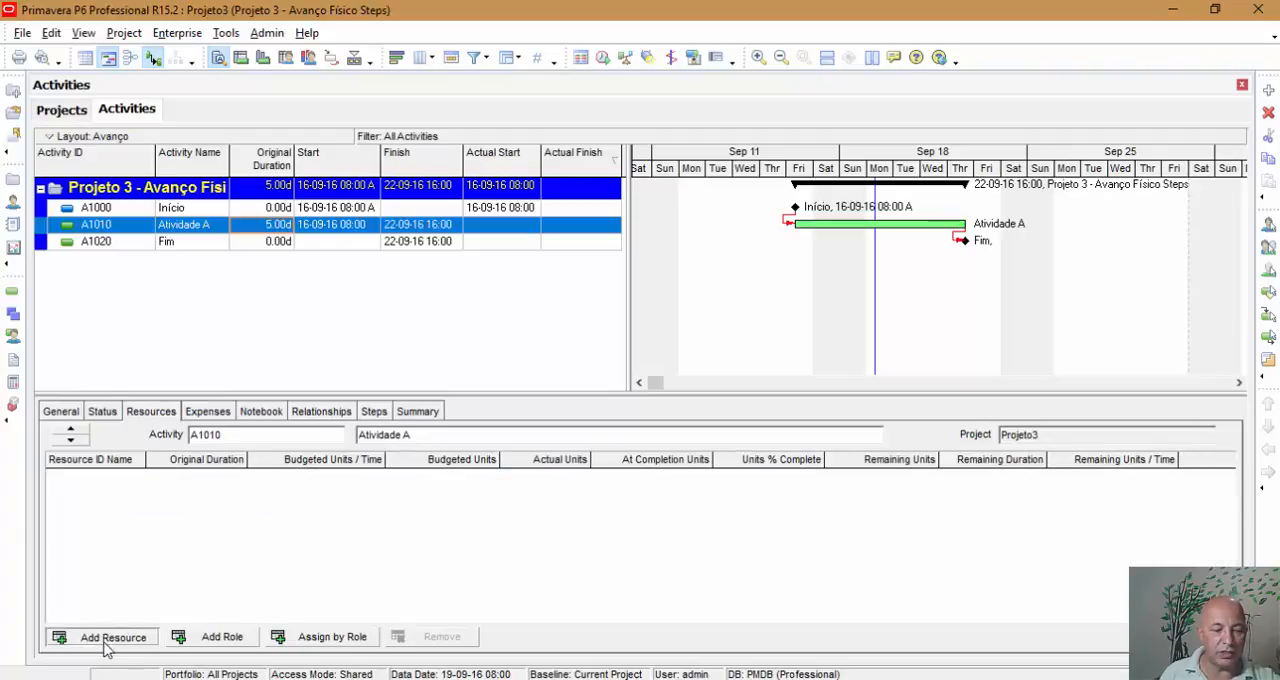
{"action": "left_click", "coordinate": [106, 644]}
{"action": "type", "text": "aj"}
{"action": "left_click", "coordinate": [758, 331]}
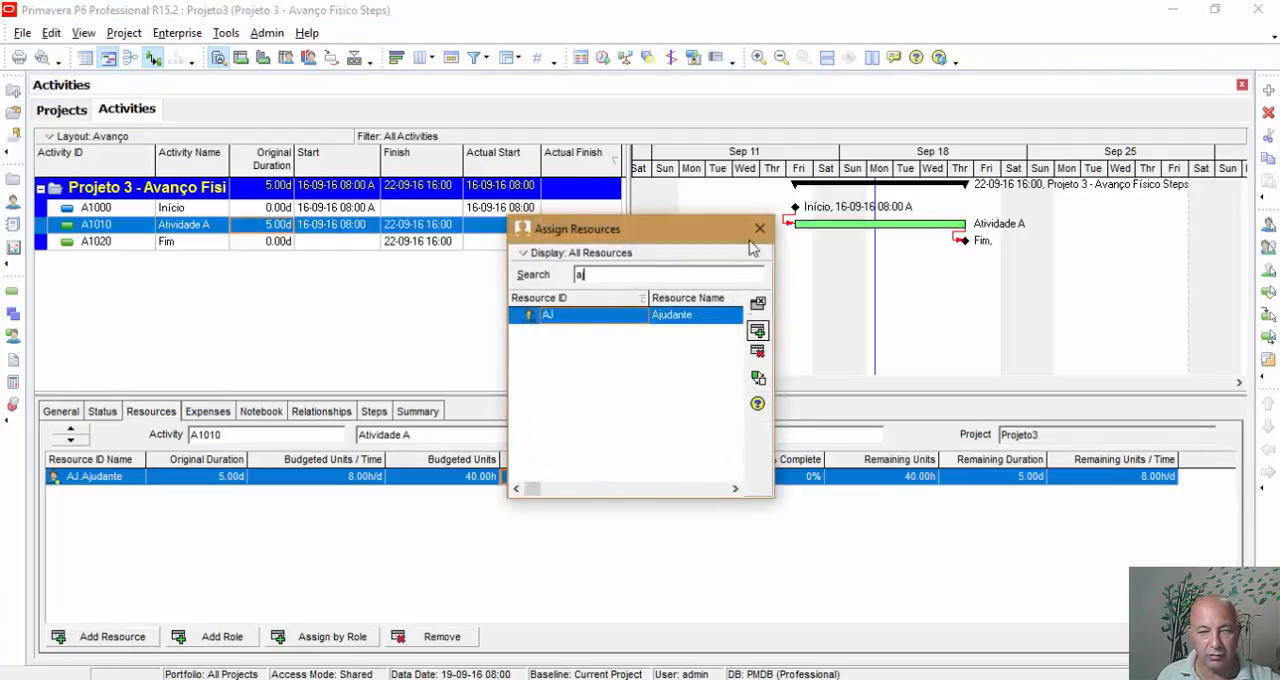
{"action": "left_click", "coordinate": [760, 228]}
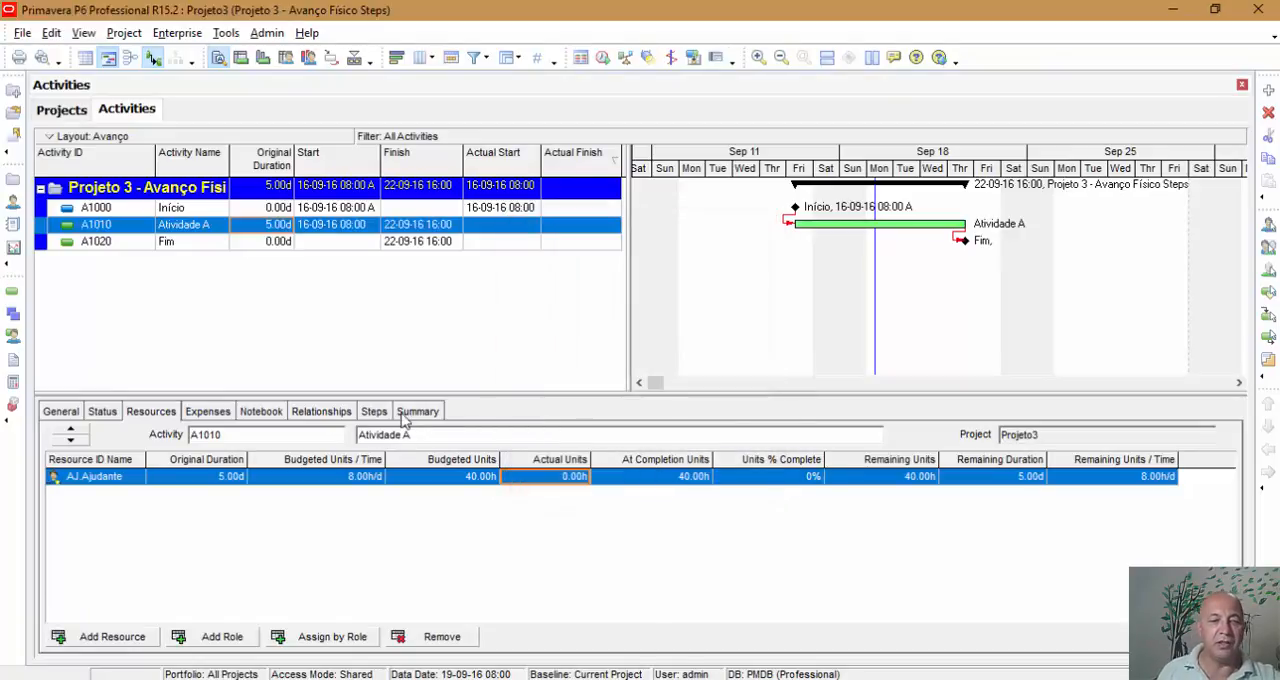
Examine the step weights and weight percentages of Passo 1 and Passo 2 in Atividade A.
{"action": "left_click", "coordinate": [378, 412]}
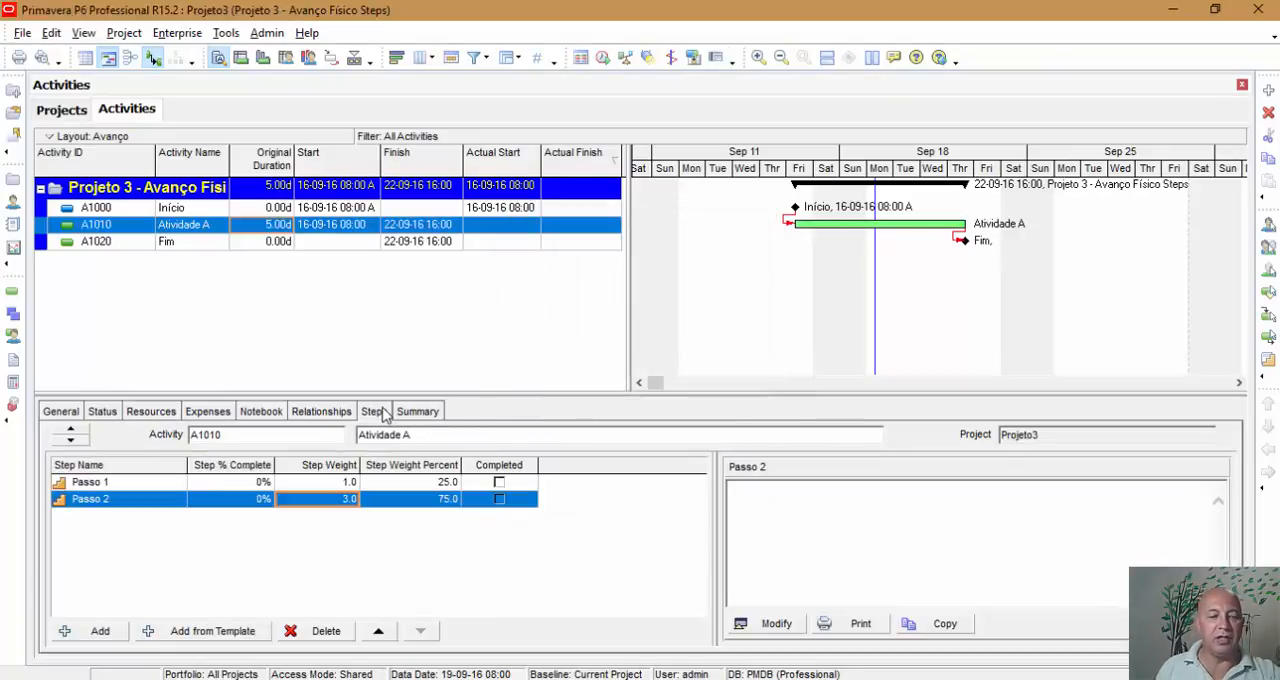
{"action": "left_click", "coordinate": [344, 484]}
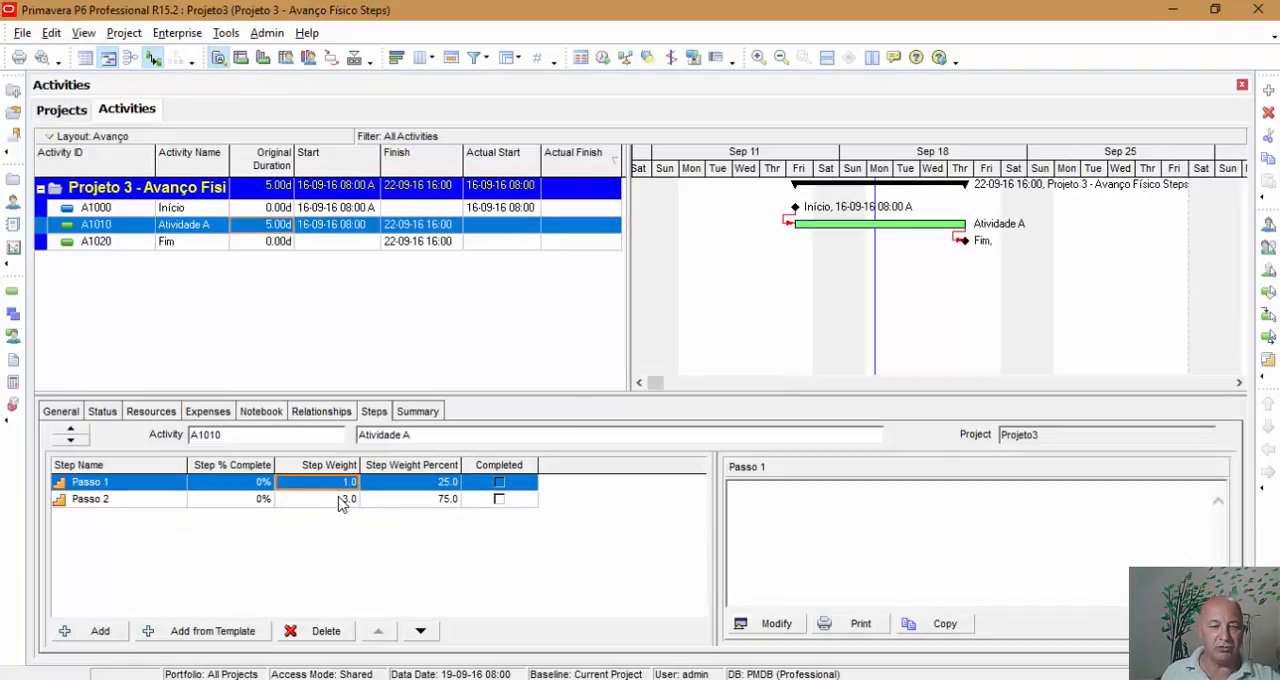
{"action": "left_click", "coordinate": [336, 506]}
{"action": "left_click", "coordinate": [340, 484]}
{"action": "left_click", "coordinate": [424, 500]}
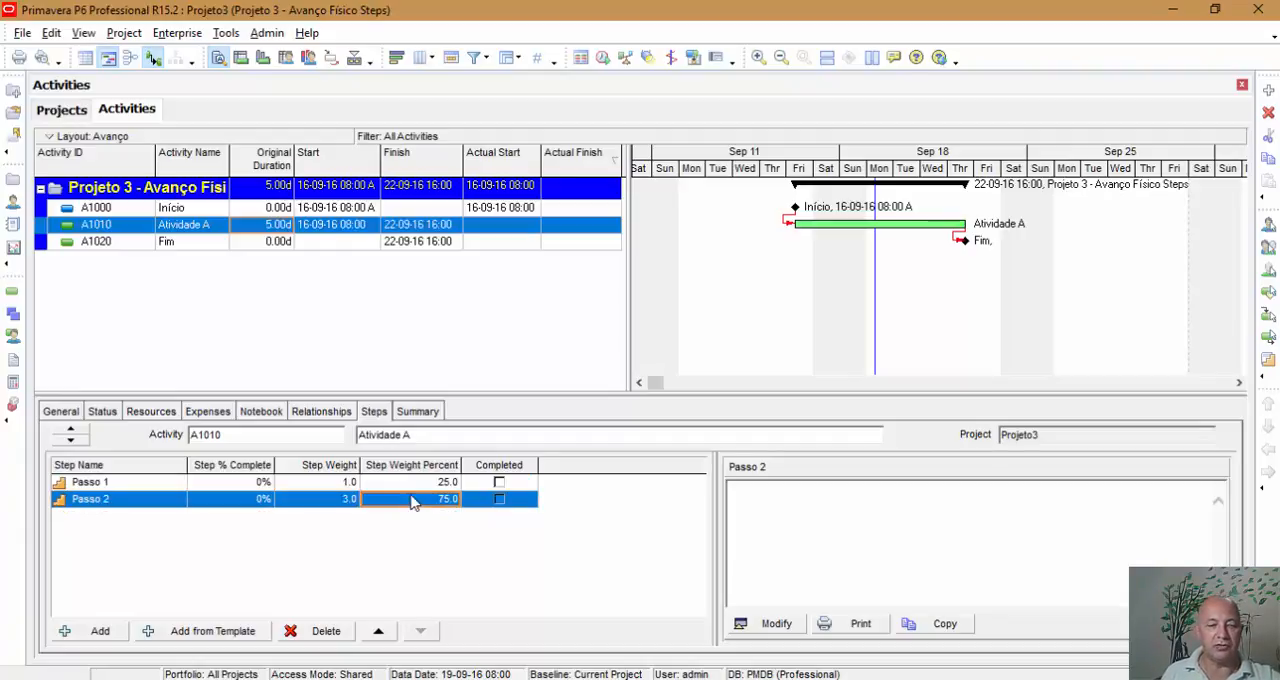
{"action": "left_click", "coordinate": [414, 484]}
{"action": "left_click", "coordinate": [411, 501]}
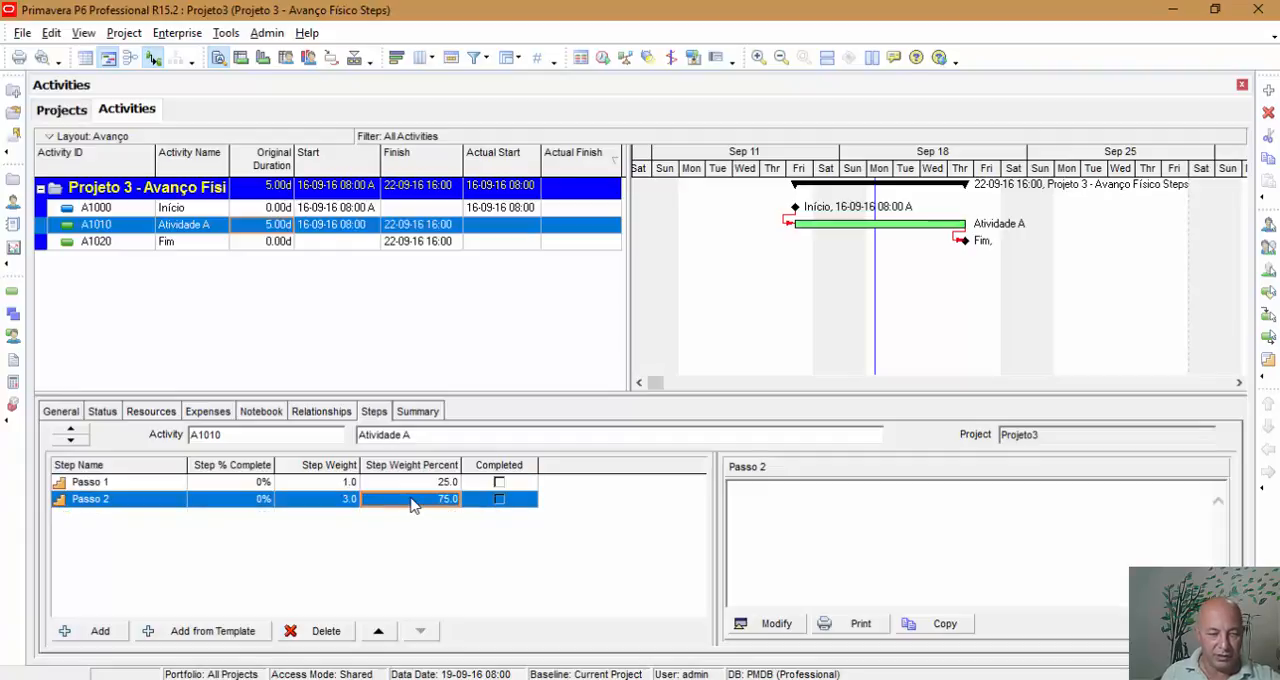
{"action": "left_click", "coordinate": [414, 484]}
{"action": "left_click", "coordinate": [407, 500]}
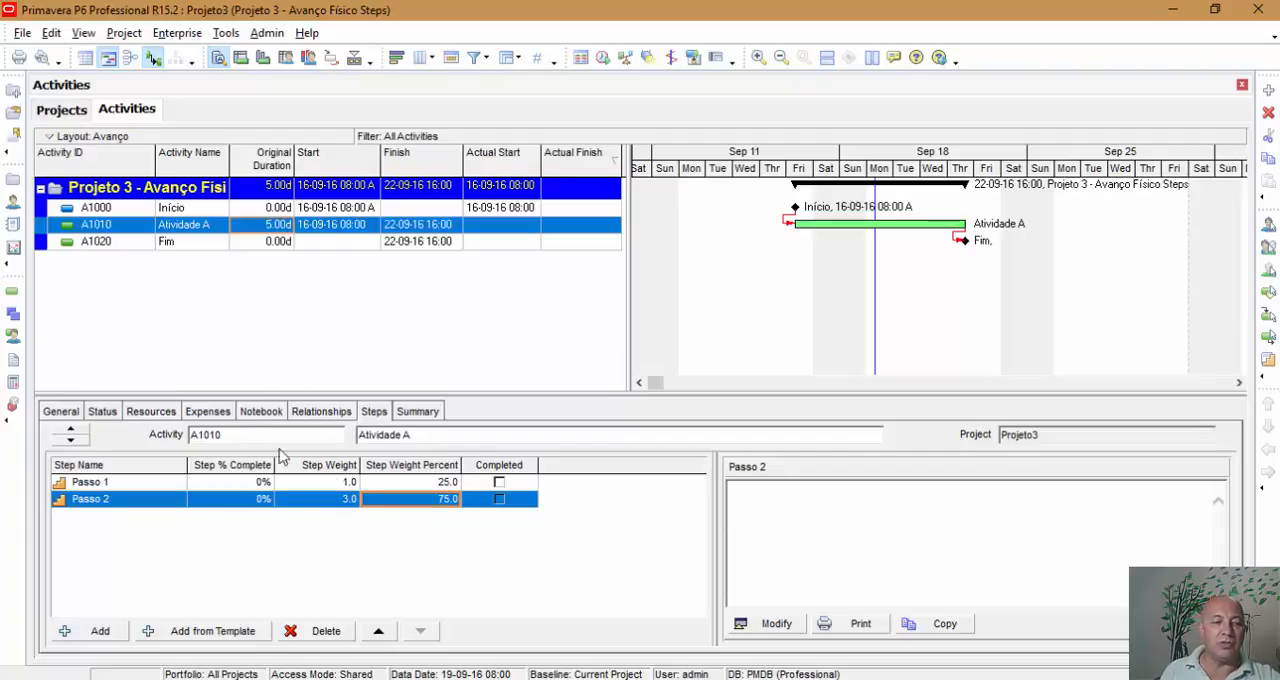
{"action": "left_click", "coordinate": [339, 484]}
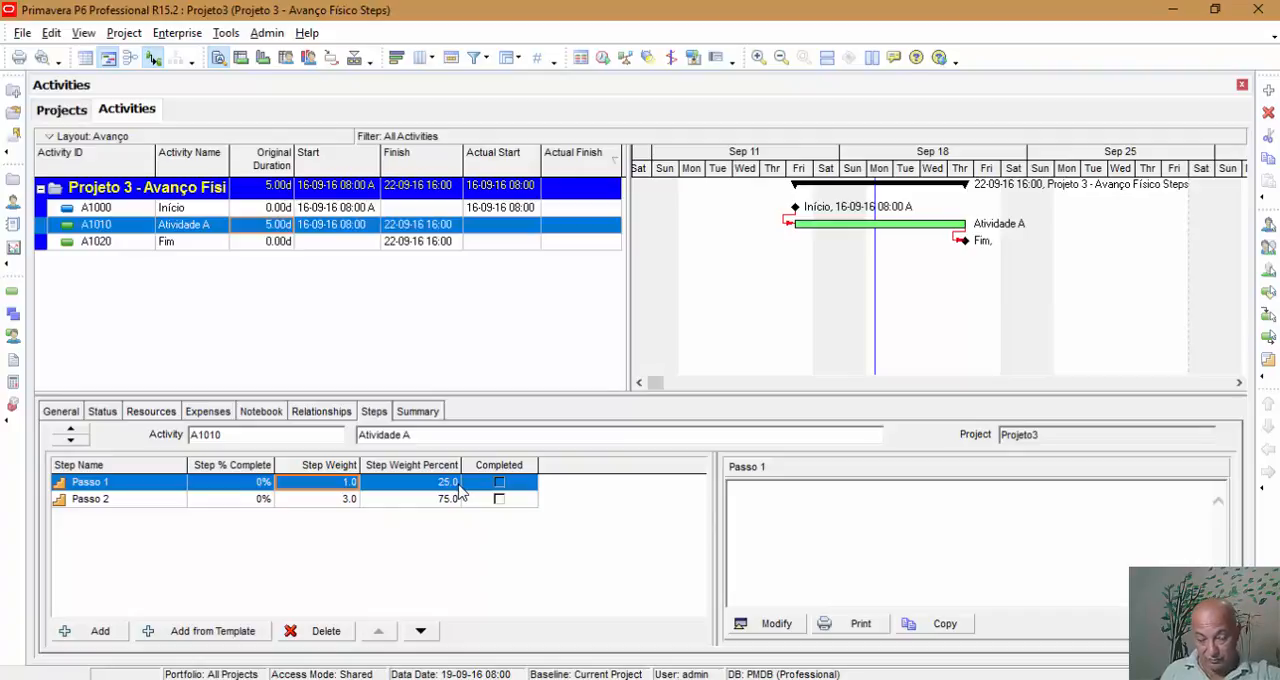
Mark Passo 1 of Atividade A as completed and check the activity's Physical % in its status details.
{"action": "left_click", "coordinate": [257, 210]}
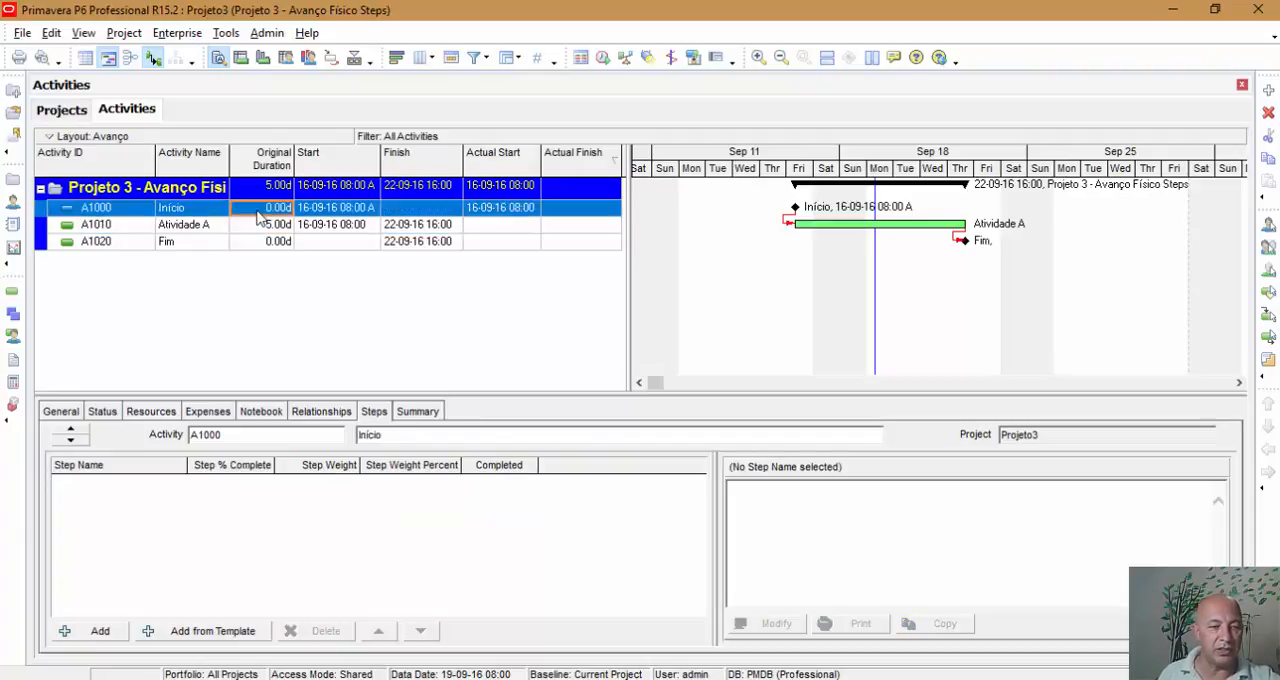
{"action": "left_click", "coordinate": [100, 412]}
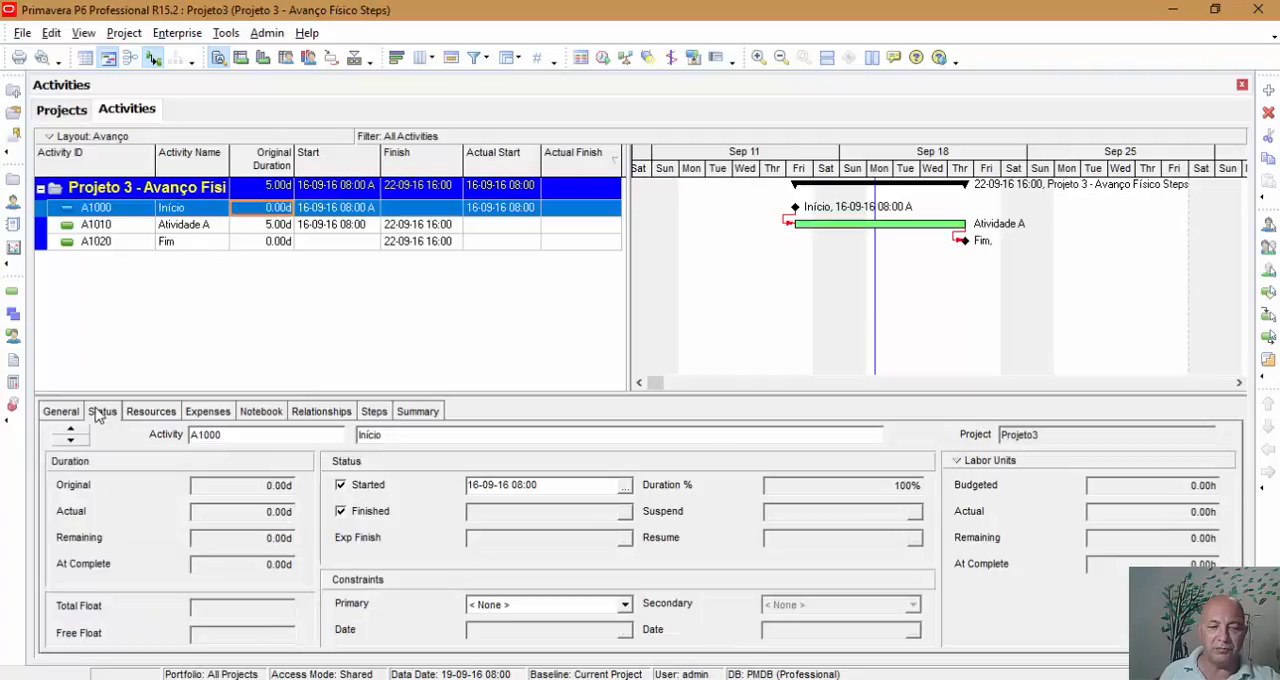
{"action": "left_click", "coordinate": [194, 229]}
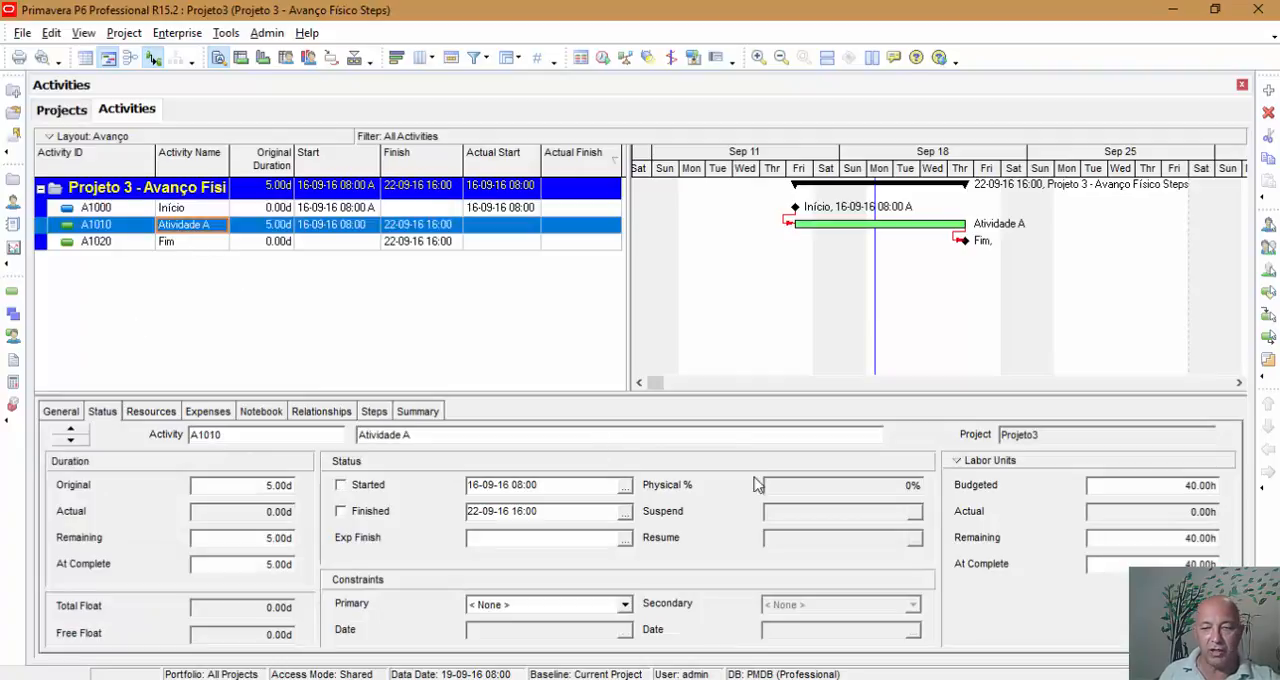
{"action": "left_click", "coordinate": [858, 484]}
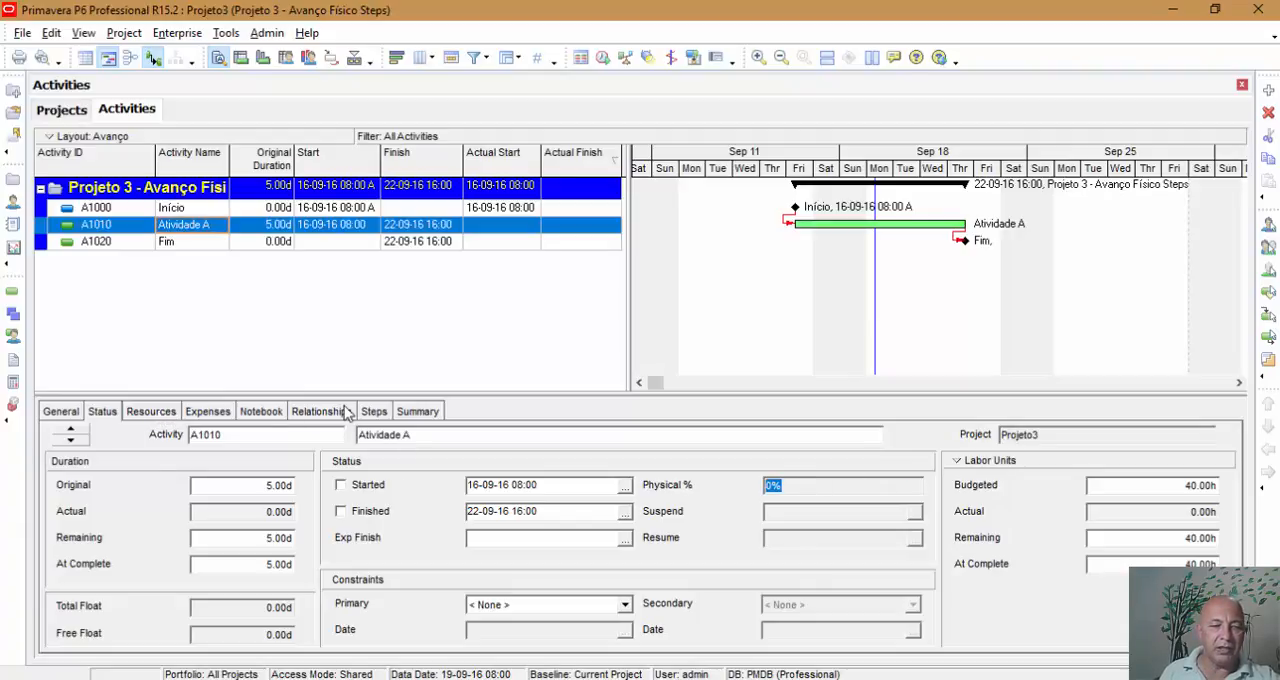
{"action": "left_click", "coordinate": [376, 411]}
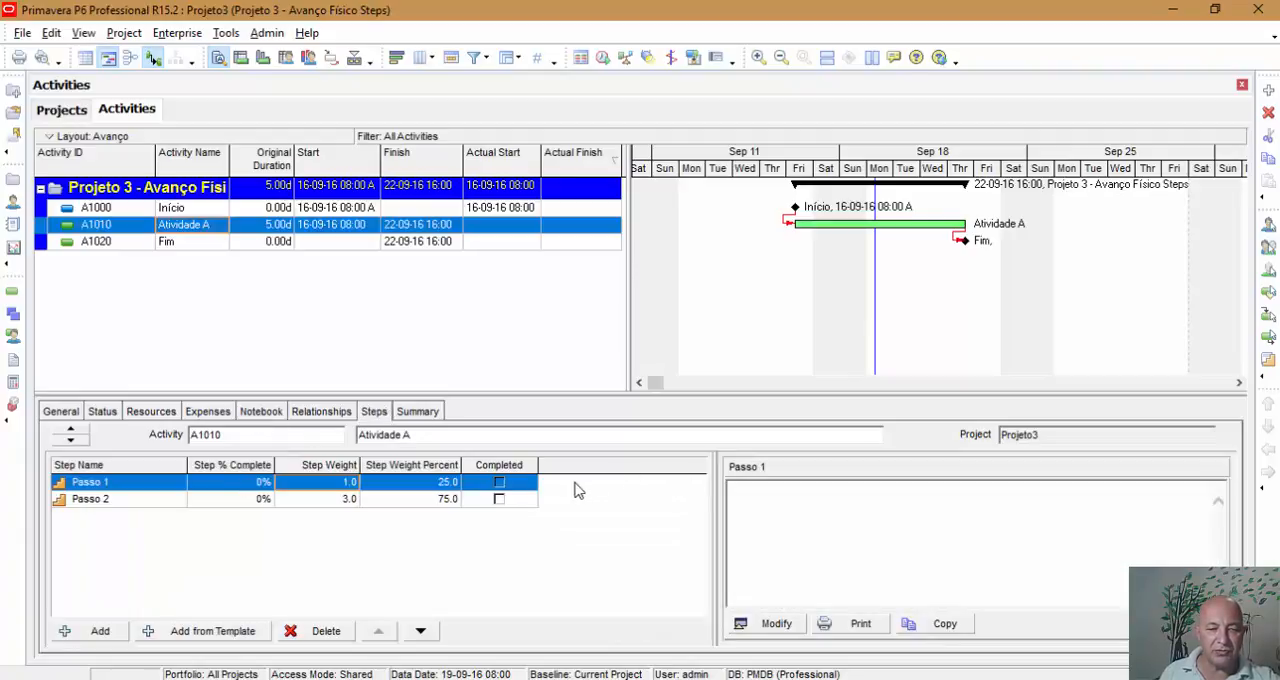
{"action": "left_click", "coordinate": [500, 483]}
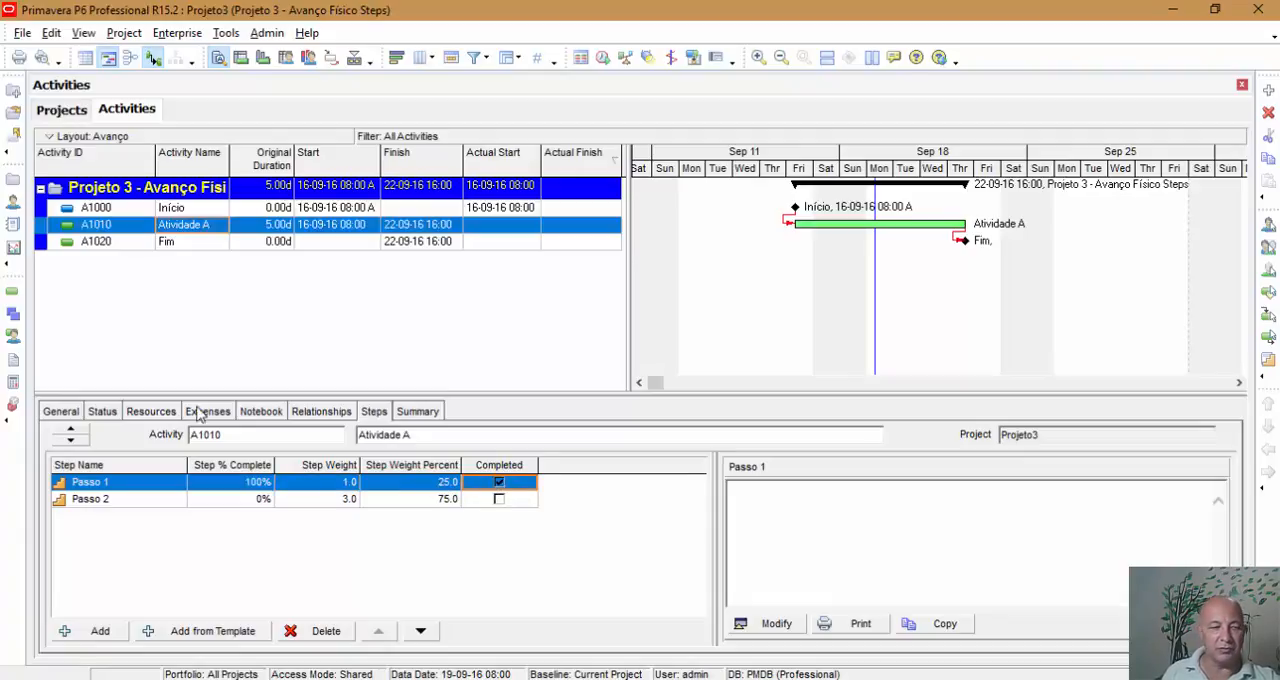
{"action": "left_click", "coordinate": [103, 411]}
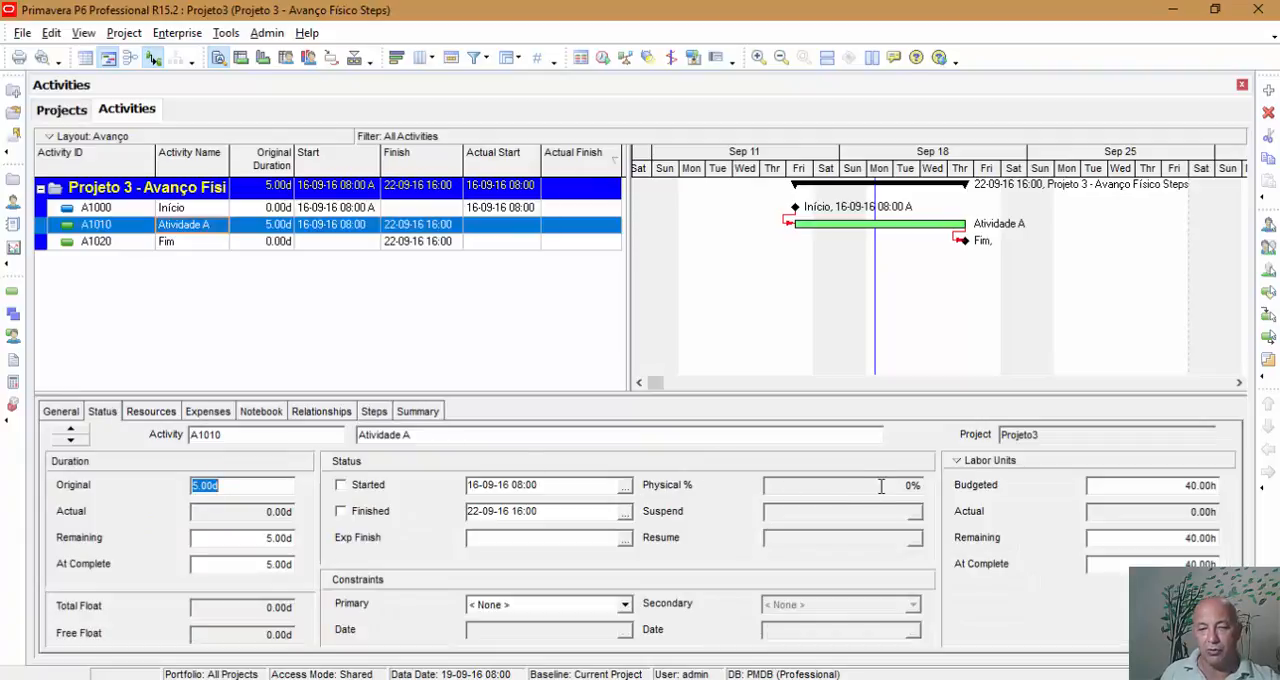
{"action": "left_click", "coordinate": [880, 487]}
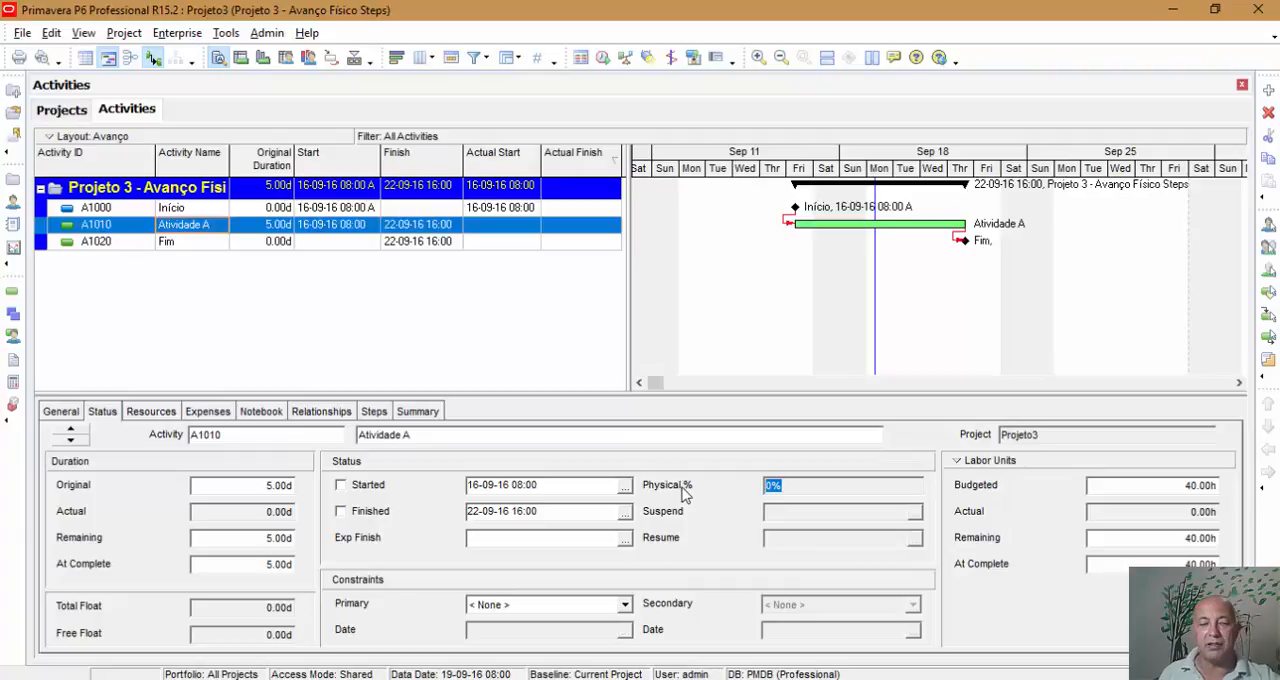
{"action": "left_click", "coordinate": [374, 413]}
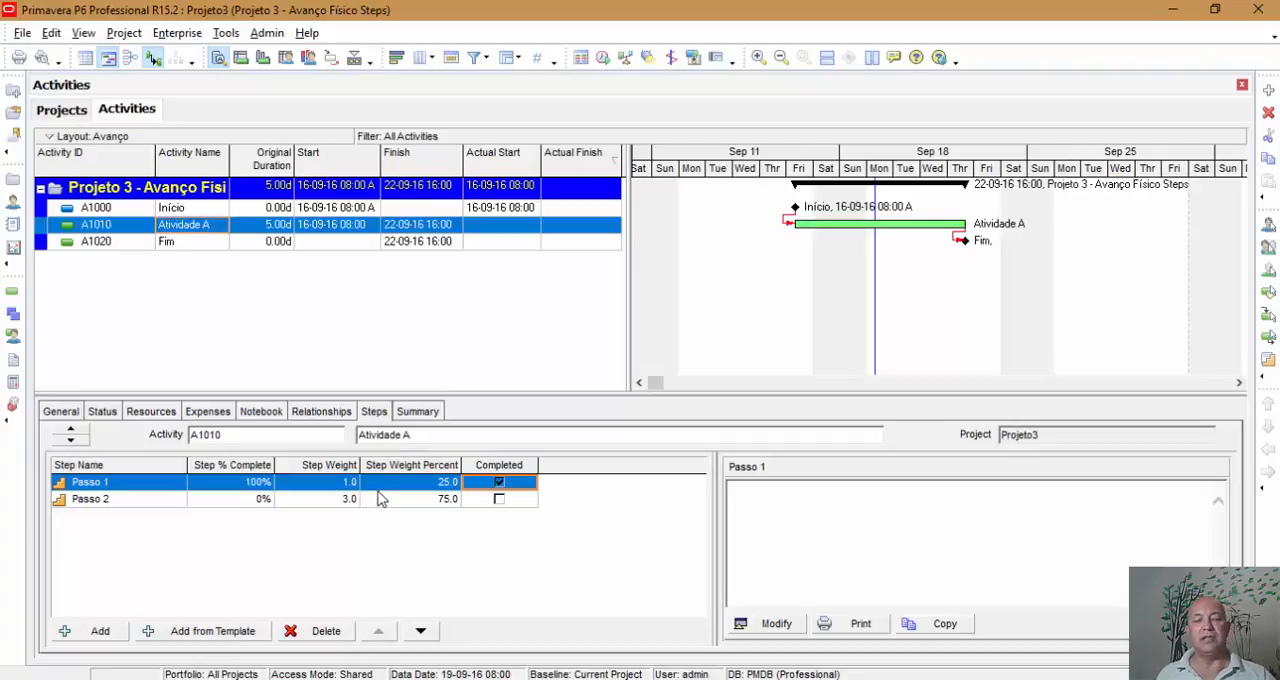
Base Projeto3's activity percent complete on activity steps, accept the recalculation of physical percent values, and return to the project's activities.
{"action": "left_click", "coordinate": [62, 112]}
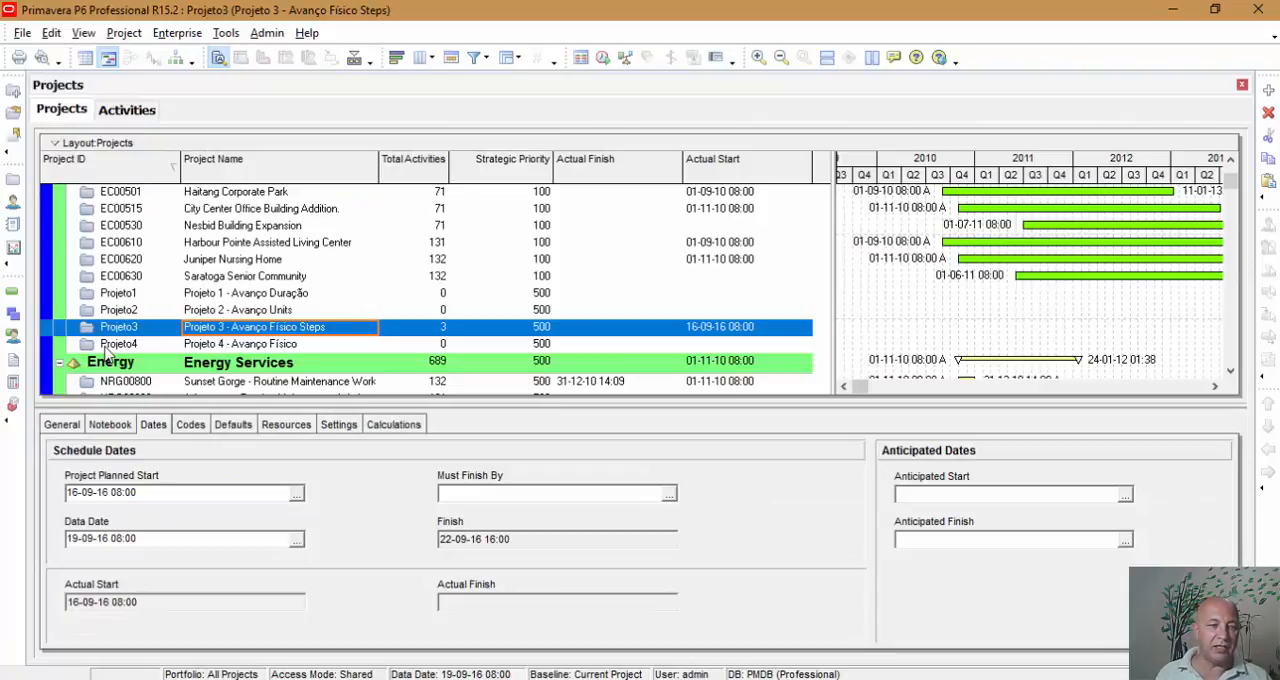
{"action": "left_click", "coordinate": [407, 425]}
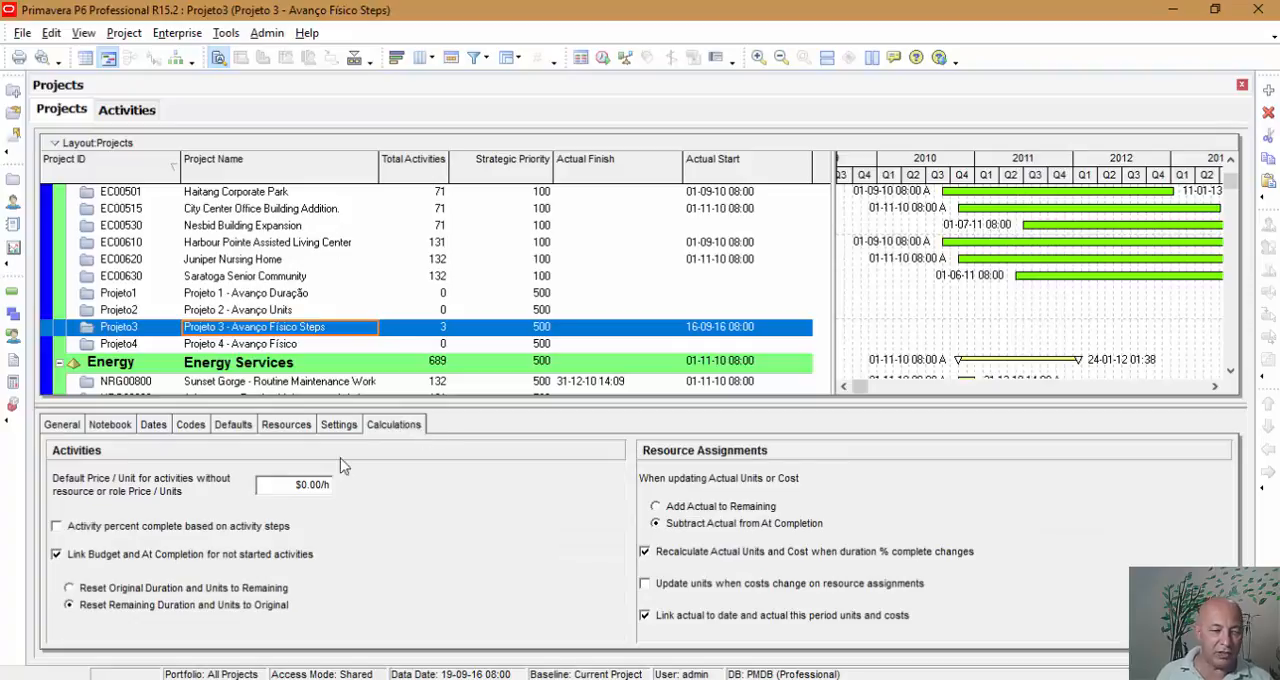
{"action": "left_click", "coordinate": [108, 533]}
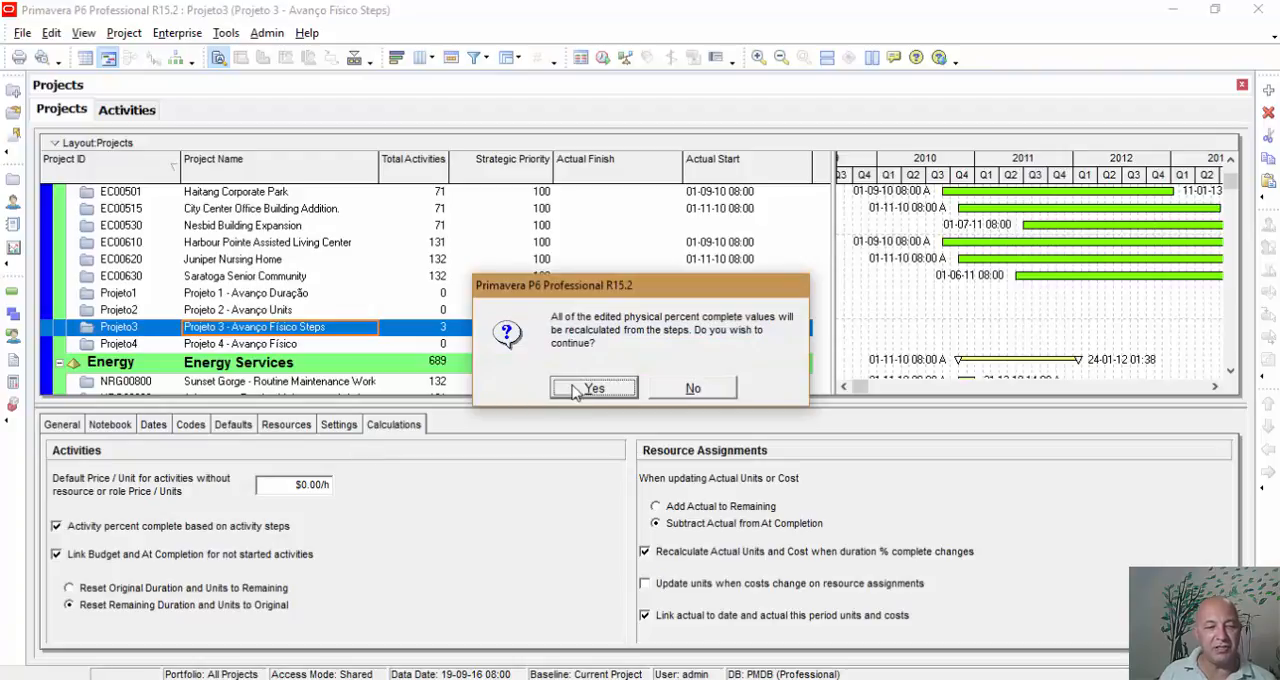
{"action": "left_click", "coordinate": [580, 389]}
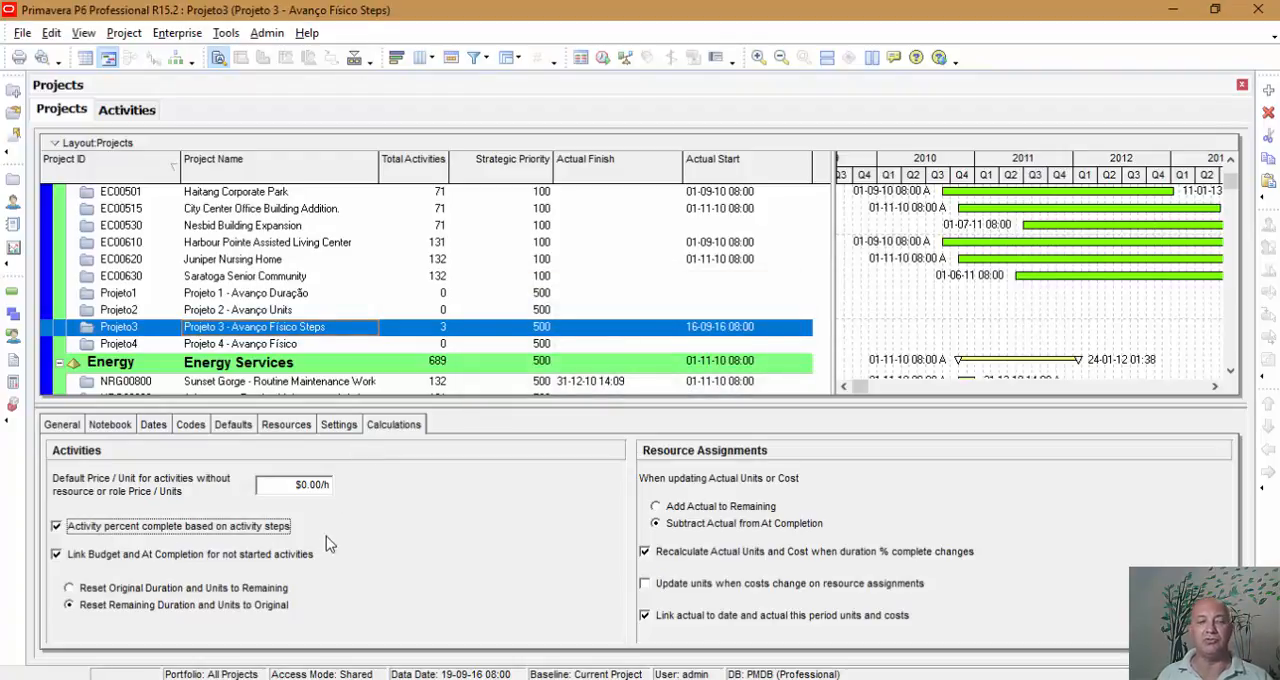
{"action": "left_click", "coordinate": [134, 112]}
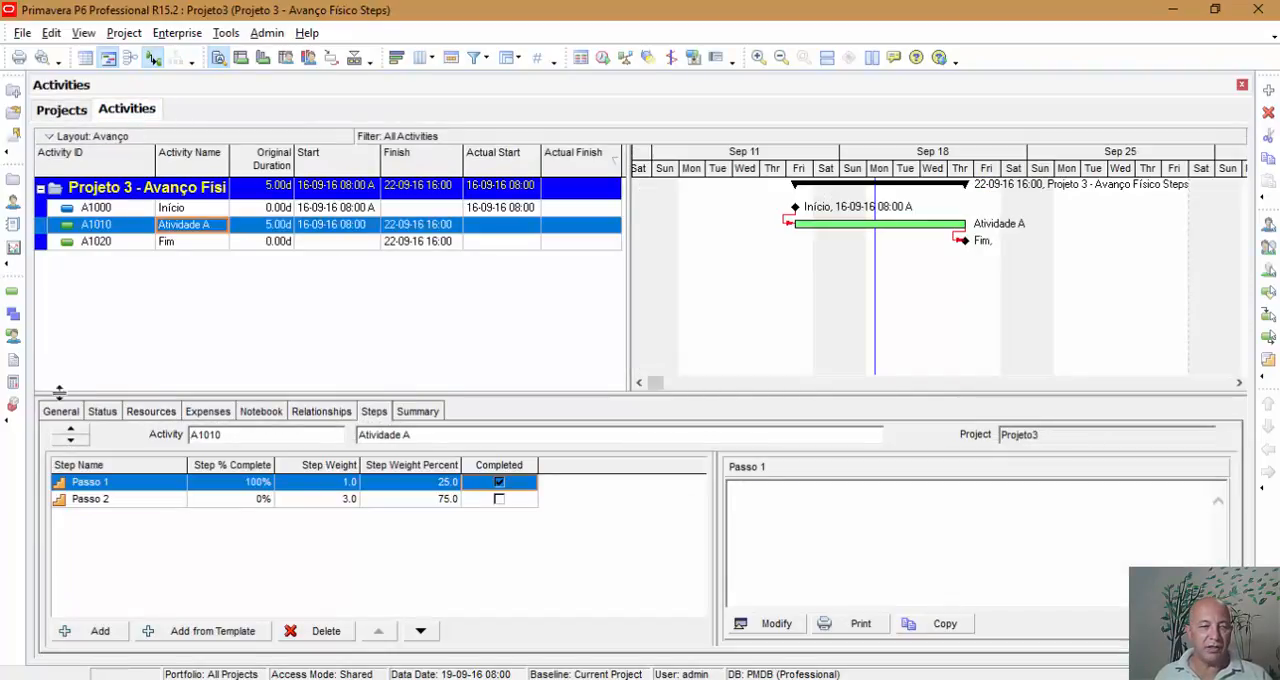
Compare Atividade A's Physical % in its status details with the completion and weight percentages of its steps.
{"action": "left_click", "coordinate": [101, 413]}
{"action": "left_click", "coordinate": [883, 486]}
{"action": "left_click_drag", "start_coordinate": [850, 490], "coordinate": [749, 492]}
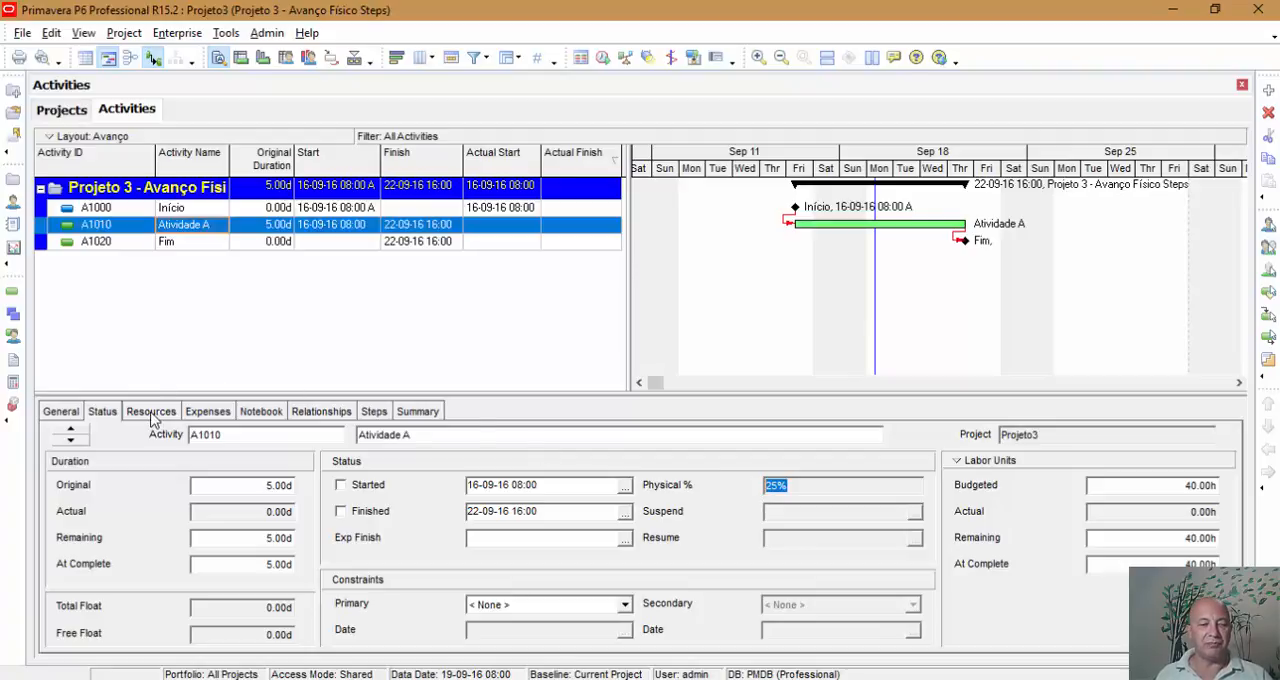
{"action": "left_click", "coordinate": [374, 412]}
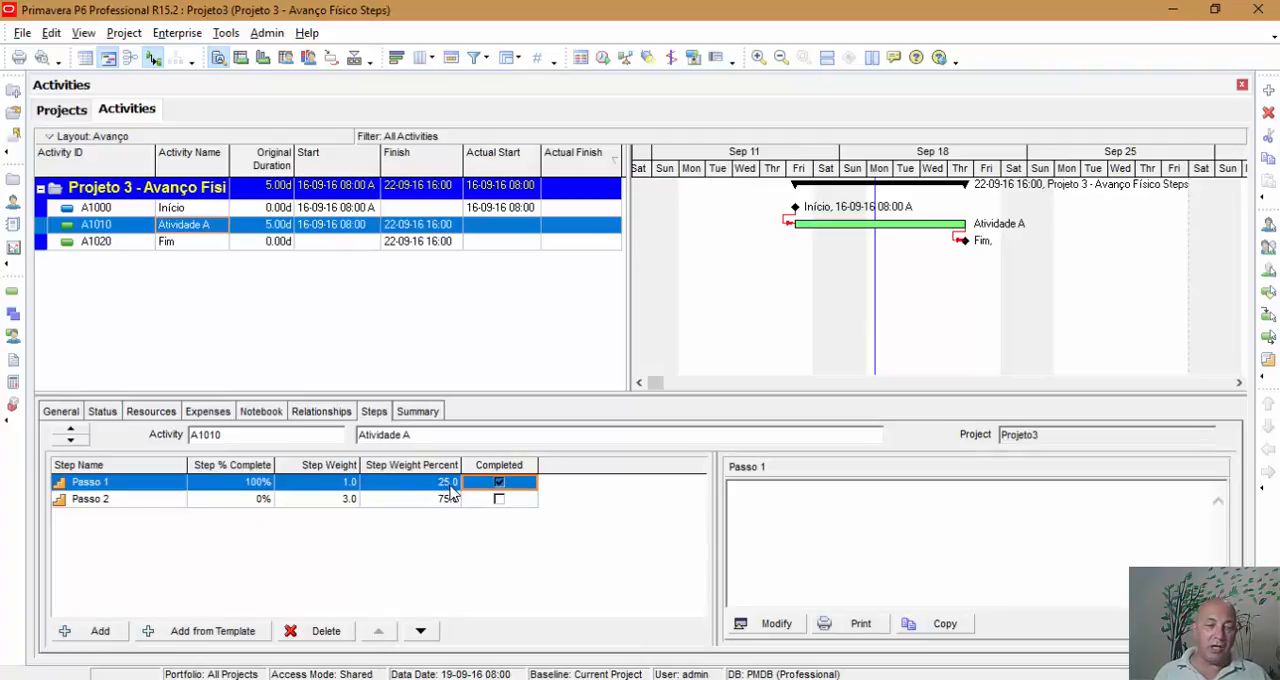
Set the Ajudante resource's Units % Complete on Atividade A to 25% and check the activity's duration and labor units in its status details.
{"action": "left_click", "coordinate": [152, 411]}
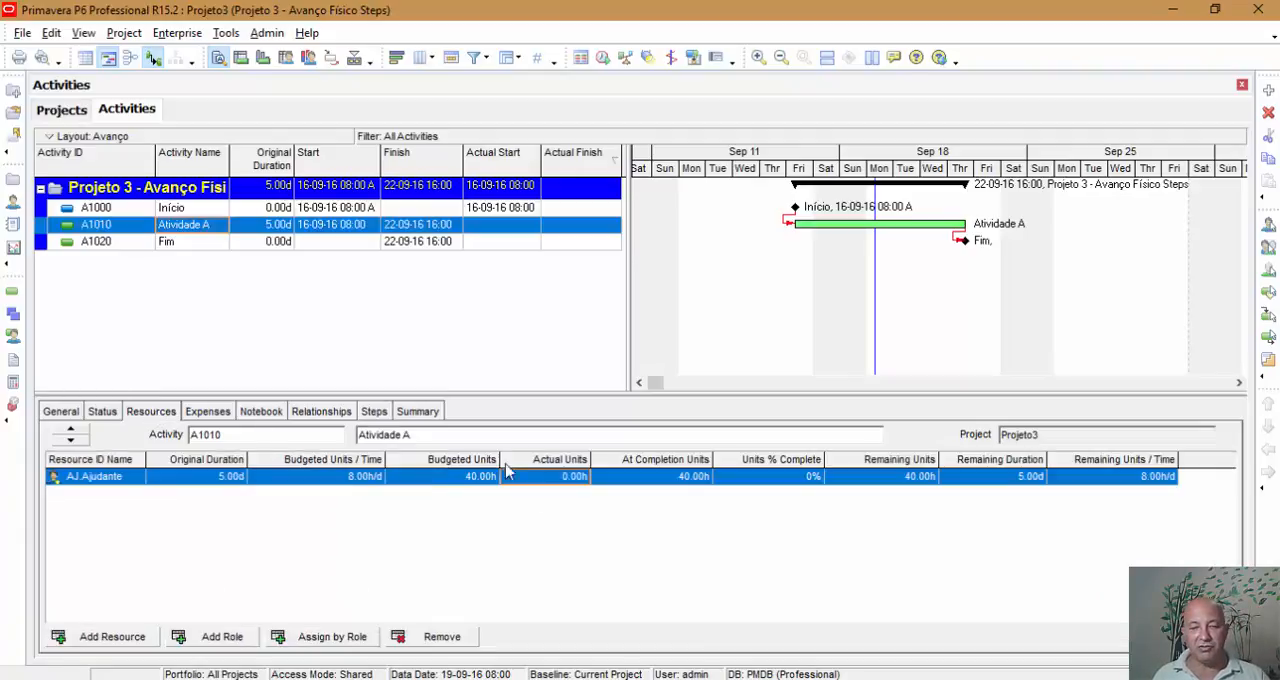
{"action": "left_click", "coordinate": [784, 486]}
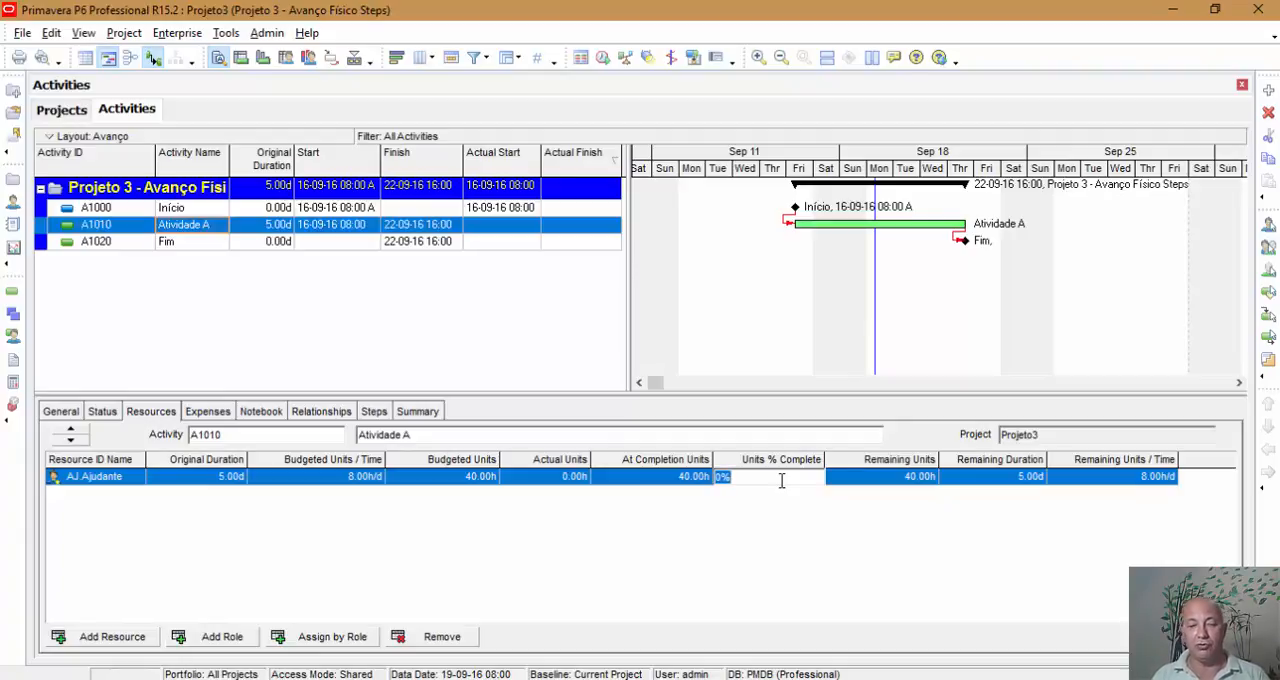
{"action": "type", "text": "25"}
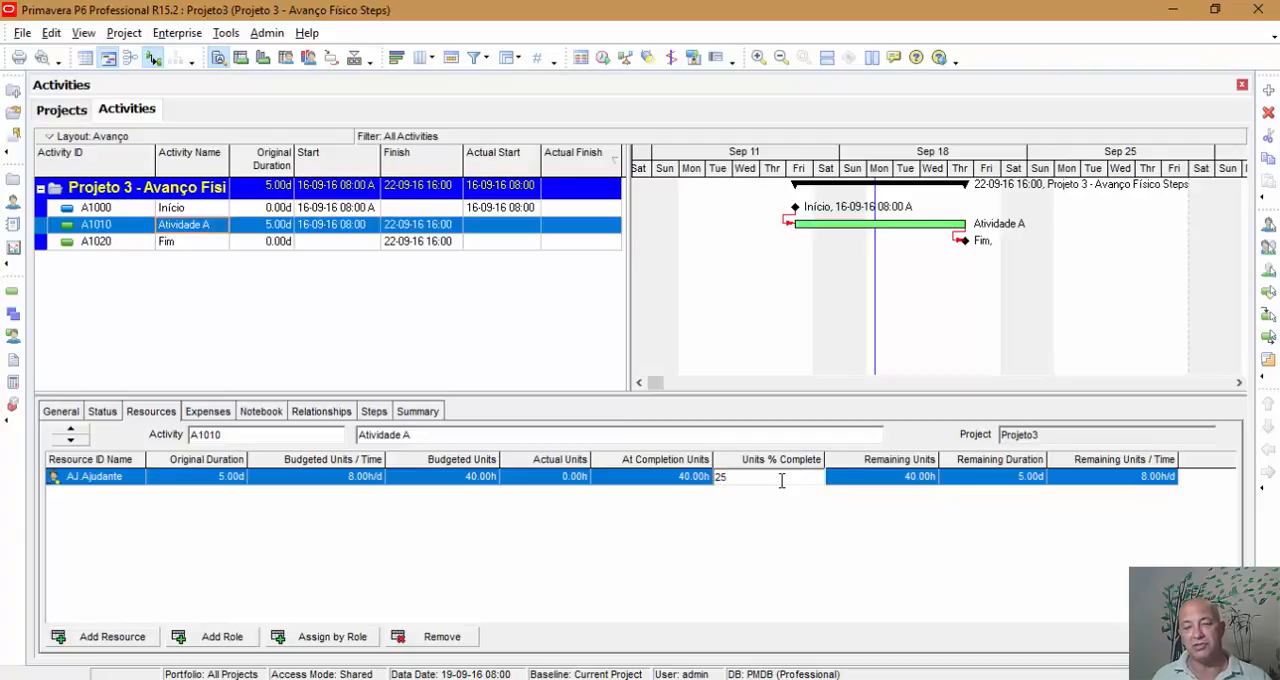
{"action": "key", "text": "Return"}
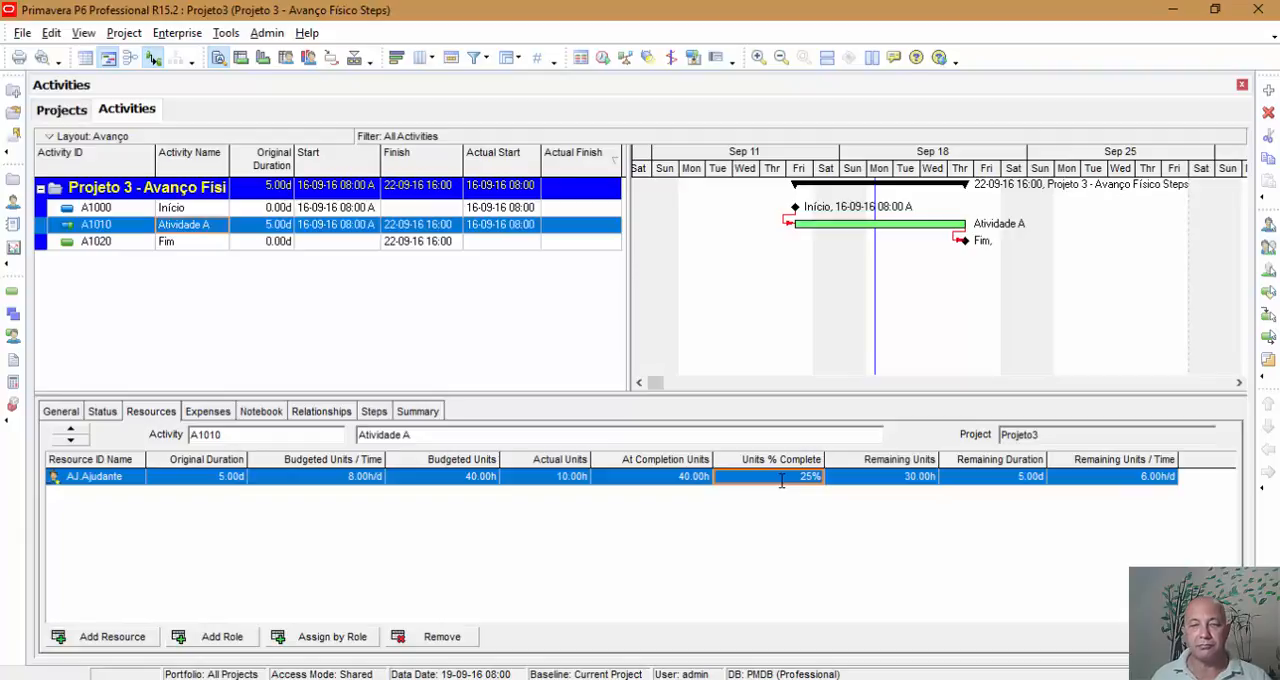
{"action": "left_click", "coordinate": [101, 411]}
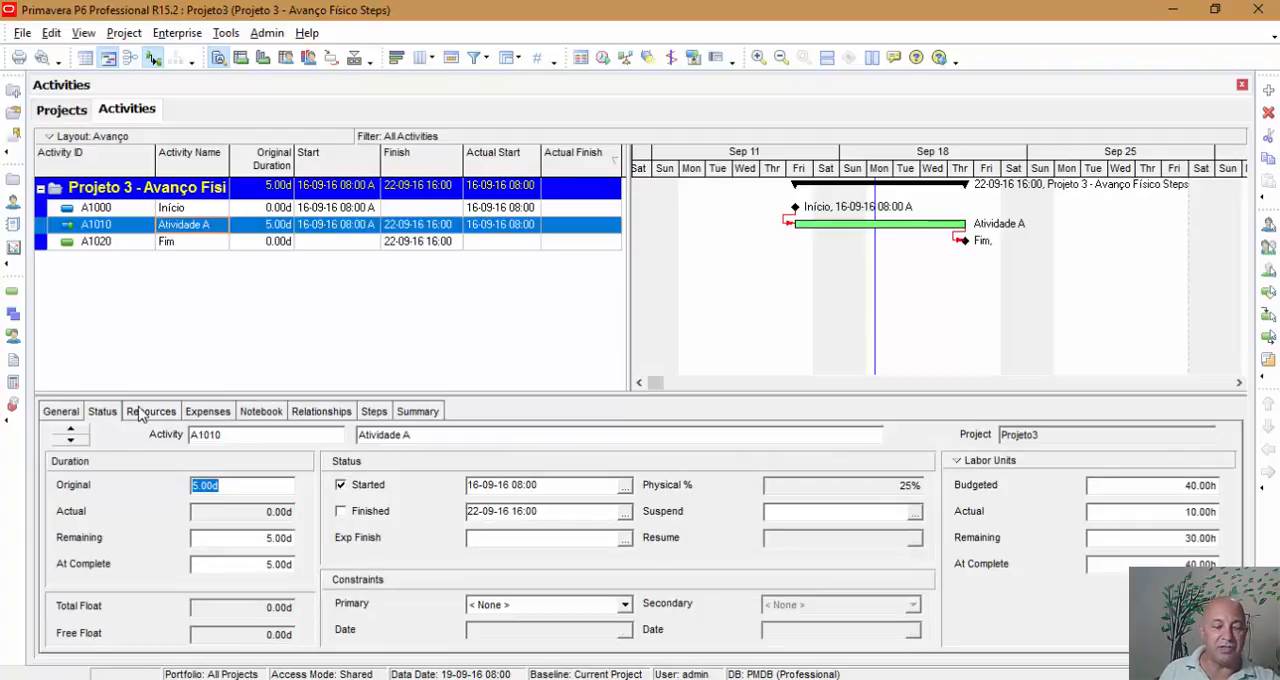
{"action": "left_click", "coordinate": [140, 411]}
Reset the Ajudante resource's Actual Units on Atividade A to 0.
{"action": "left_click", "coordinate": [735, 477]}
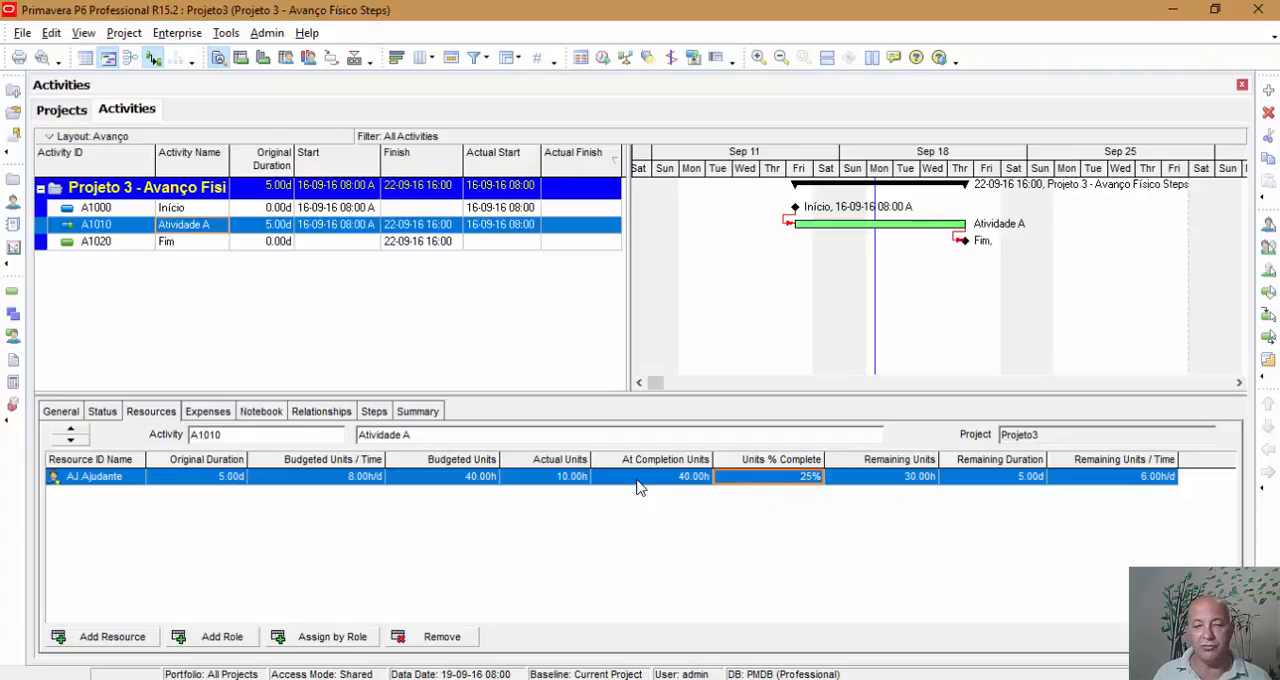
{"action": "left_click", "coordinate": [572, 478]}
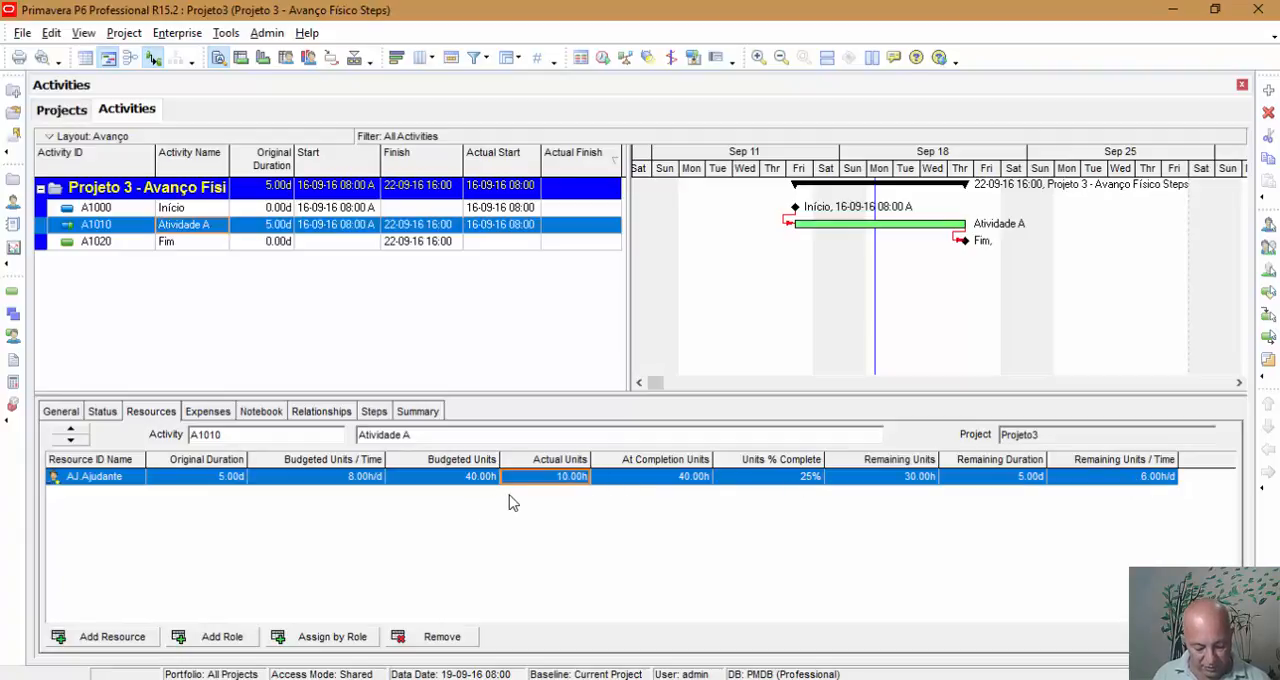
{"action": "key", "text": "BackSpace"}
{"action": "type", "text": "0"}
{"action": "key", "text": "Return"}
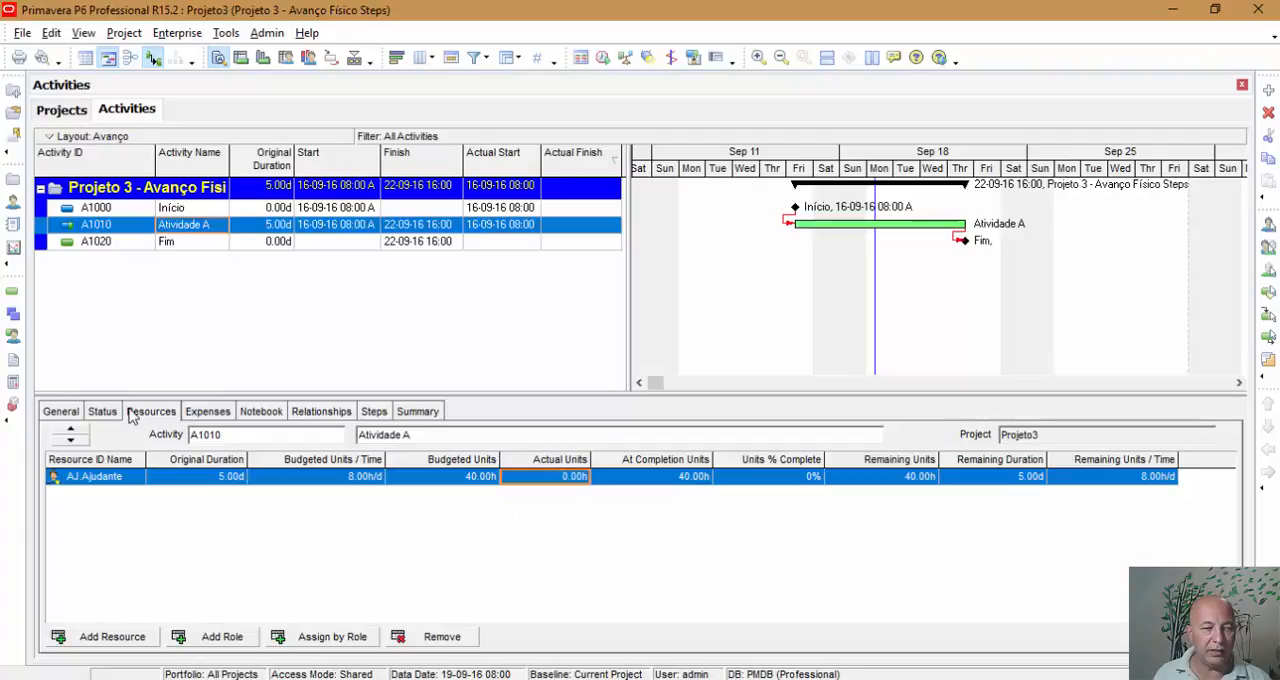
Change Atividade A's Duration Type to Fixed Units/Time.
{"action": "left_click", "coordinate": [381, 418]}
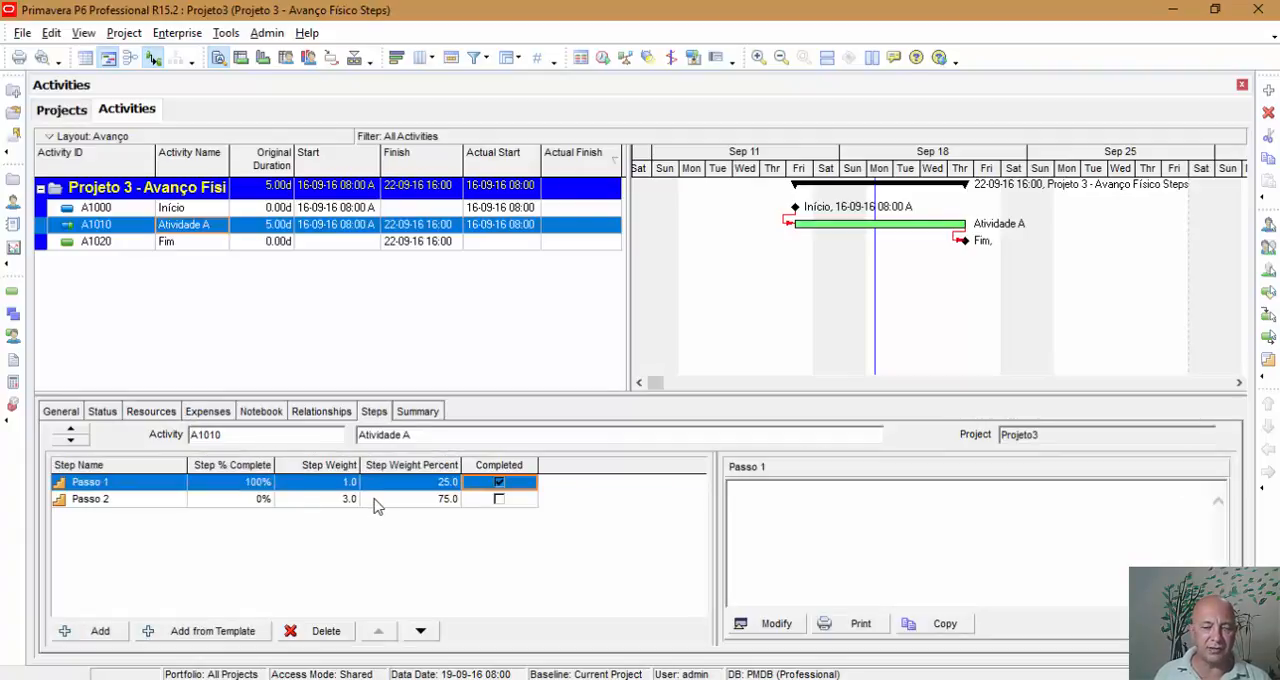
{"action": "left_click", "coordinate": [62, 412]}
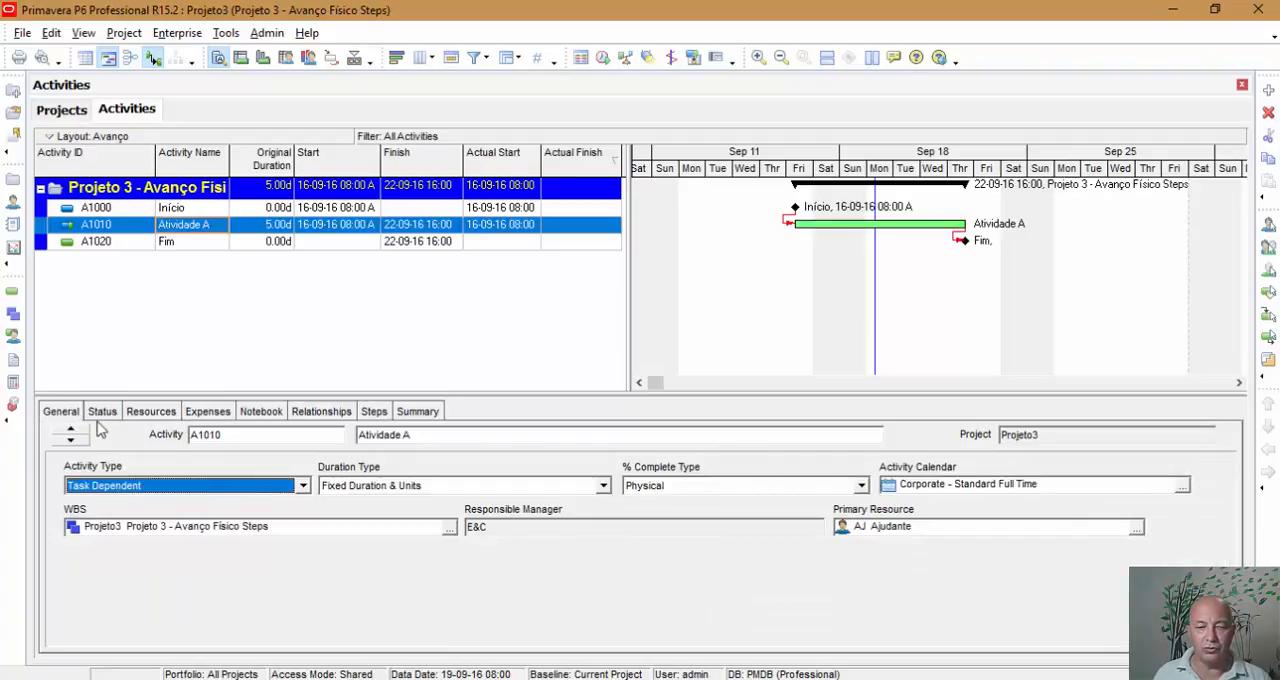
{"action": "left_click", "coordinate": [474, 490]}
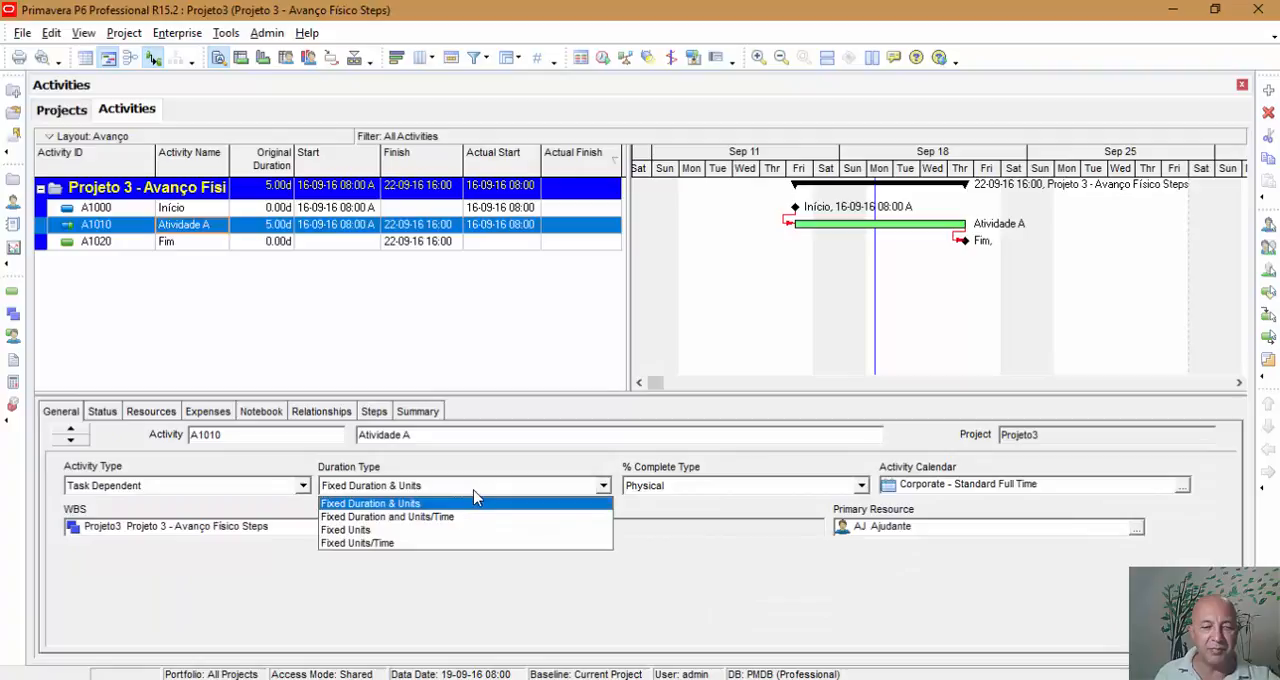
{"action": "left_click", "coordinate": [420, 544]}
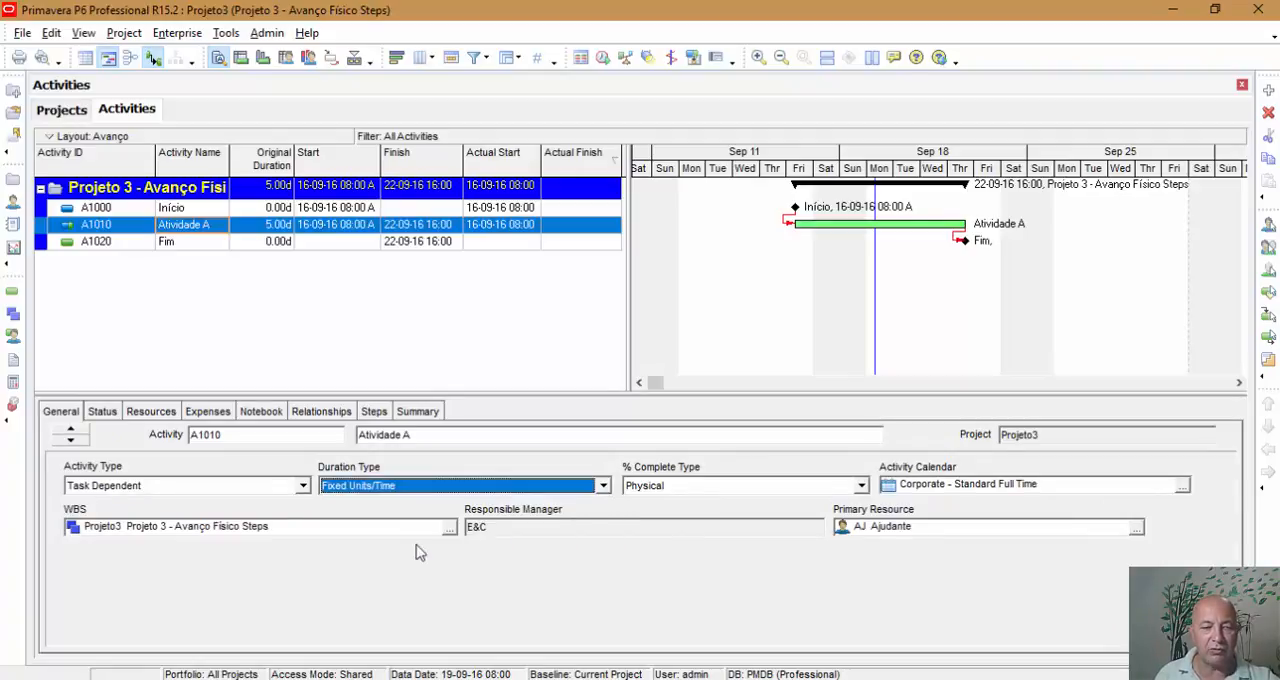
Set the Ajudante resource's Units % Complete on Atividade A to 25% and check the activity's remaining duration and labor units.
{"action": "left_click", "coordinate": [146, 416]}
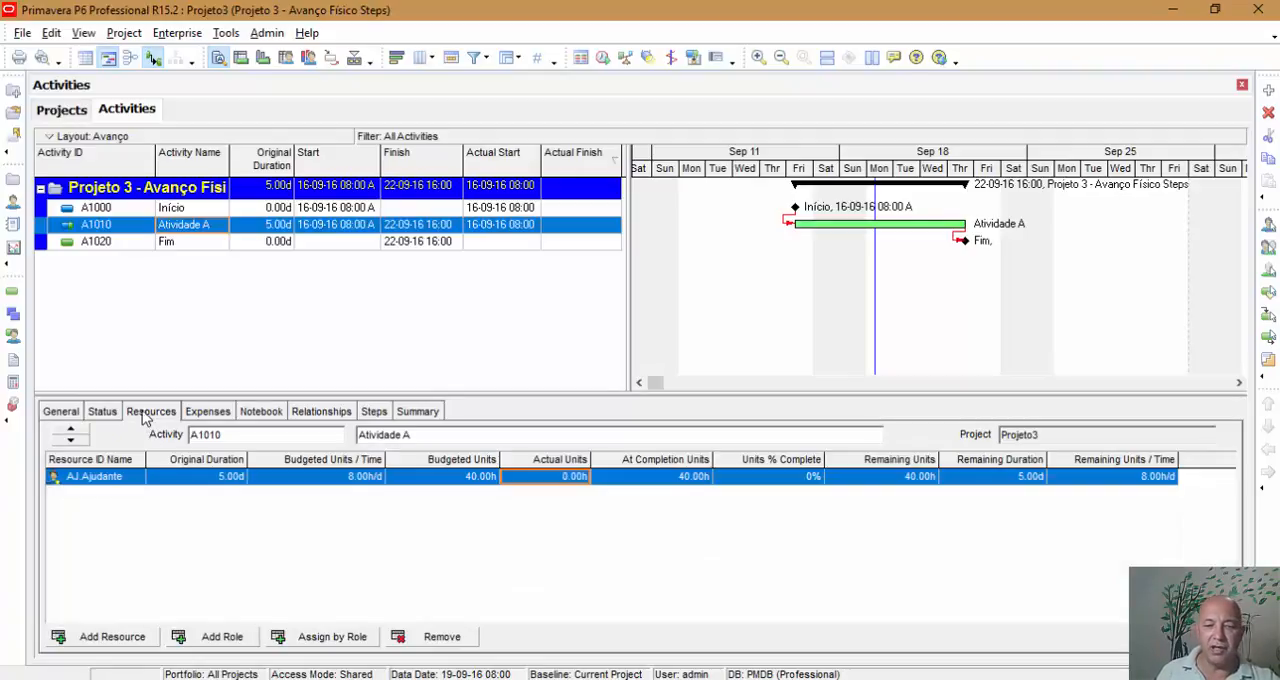
{"action": "left_click", "coordinate": [810, 478]}
{"action": "type", "text": "25"}
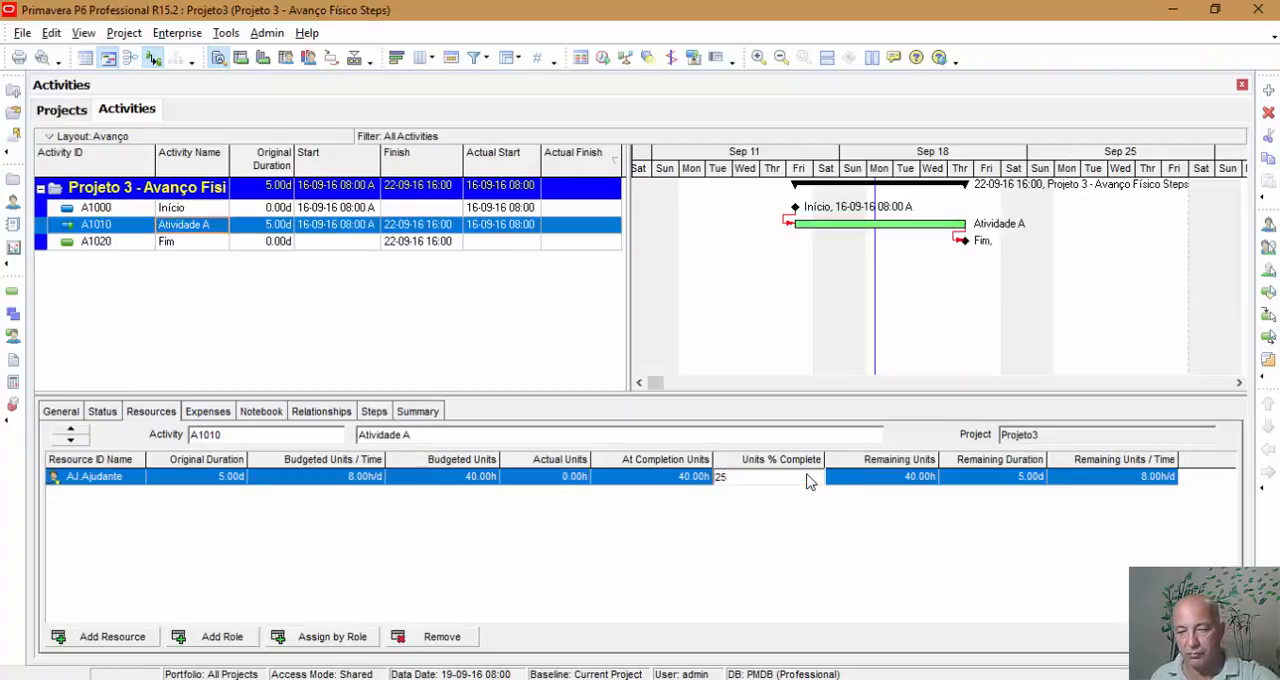
{"action": "key", "text": "Return"}
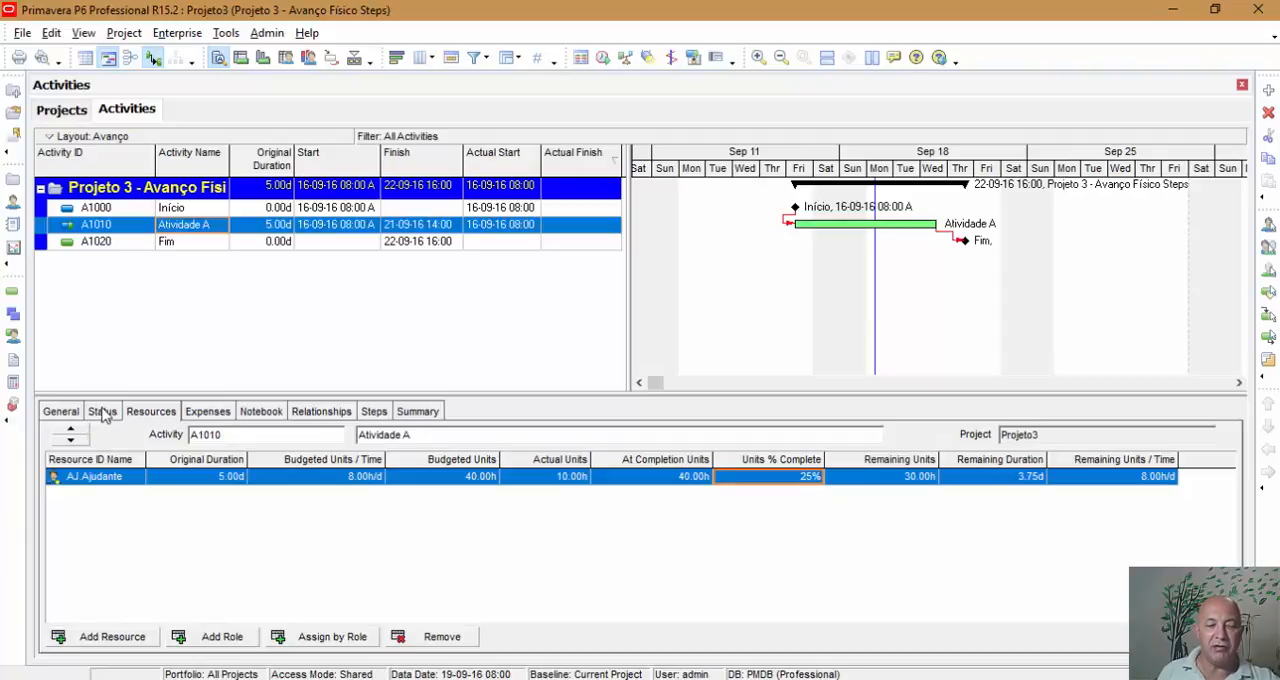
{"action": "left_click", "coordinate": [68, 412]}
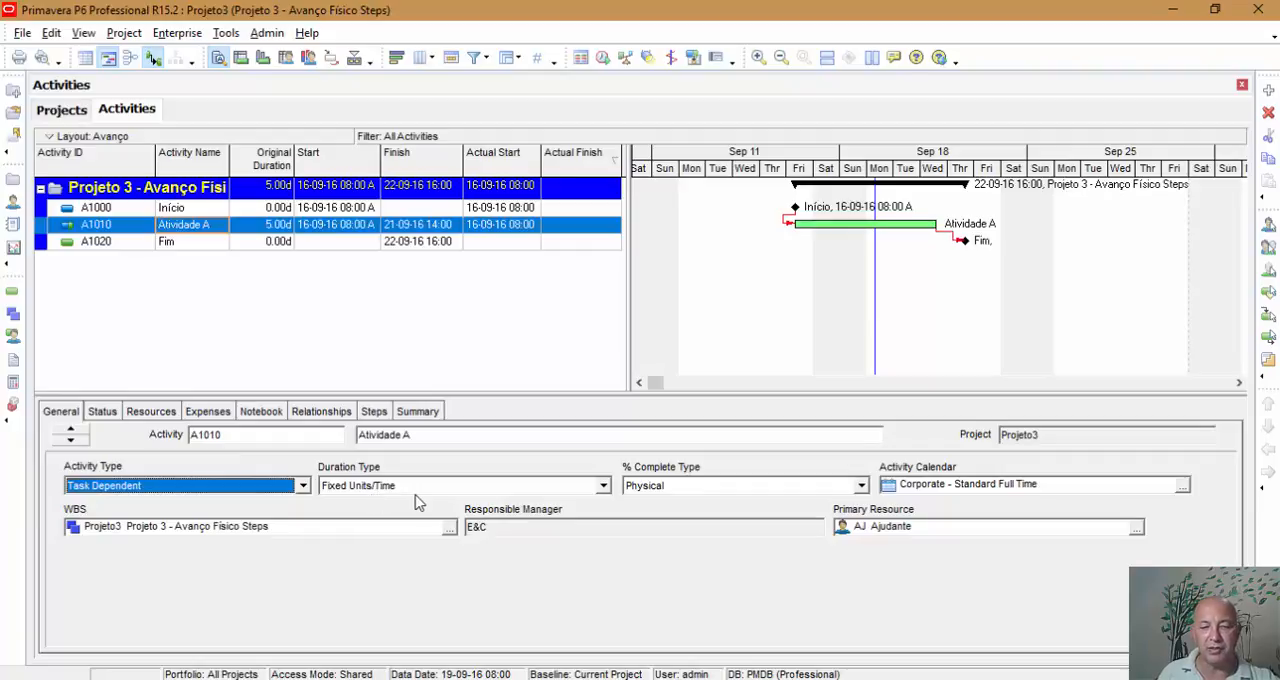
{"action": "left_click", "coordinate": [110, 412]}
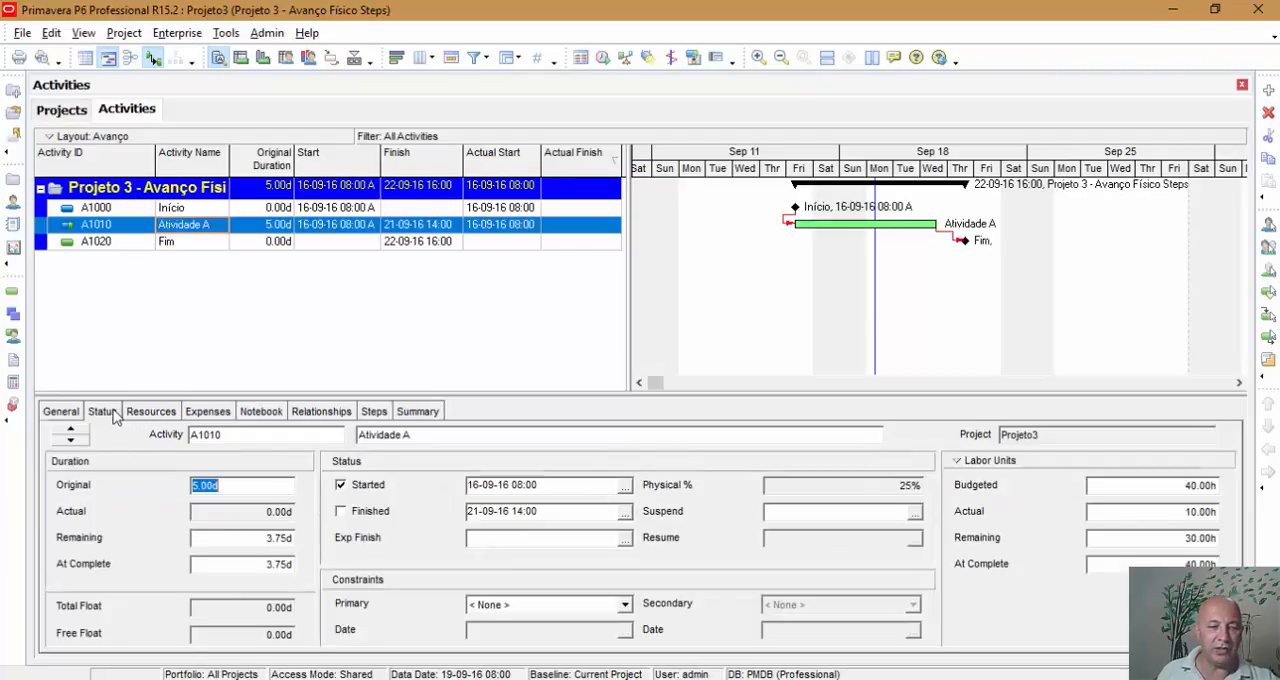
{"action": "left_click", "coordinate": [150, 412]}
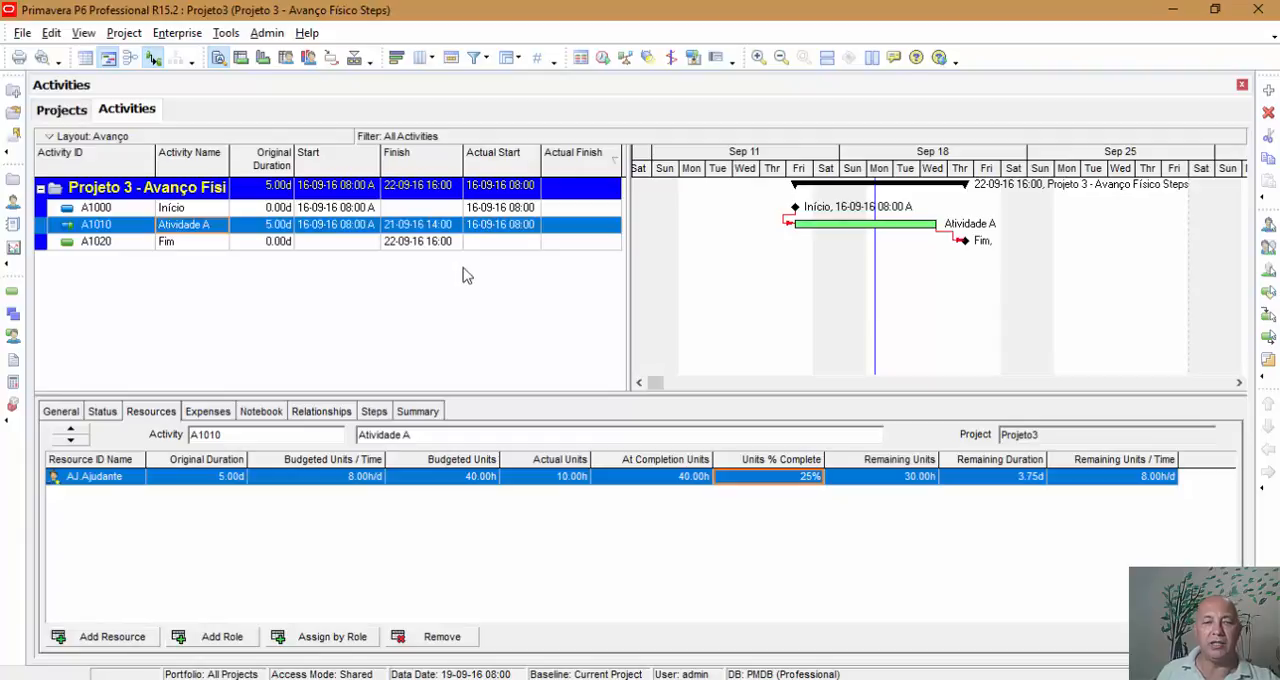